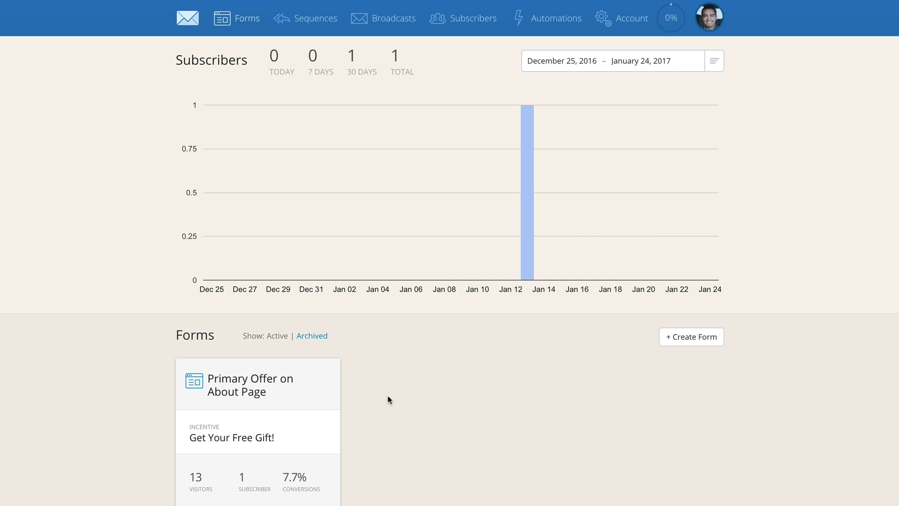
# Step: Go to the Sequences page, which is still empty
pyautogui.click(305, 21)
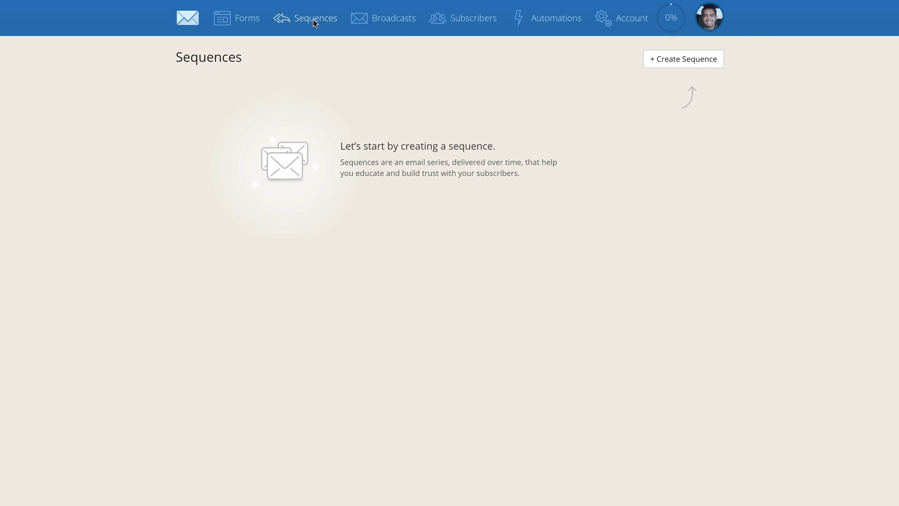
# Step: Create a sequence named 'Main List' and try dragging Educational message above Introduction content
pyautogui.click(701, 58)
pyautogui.click(476, 87)
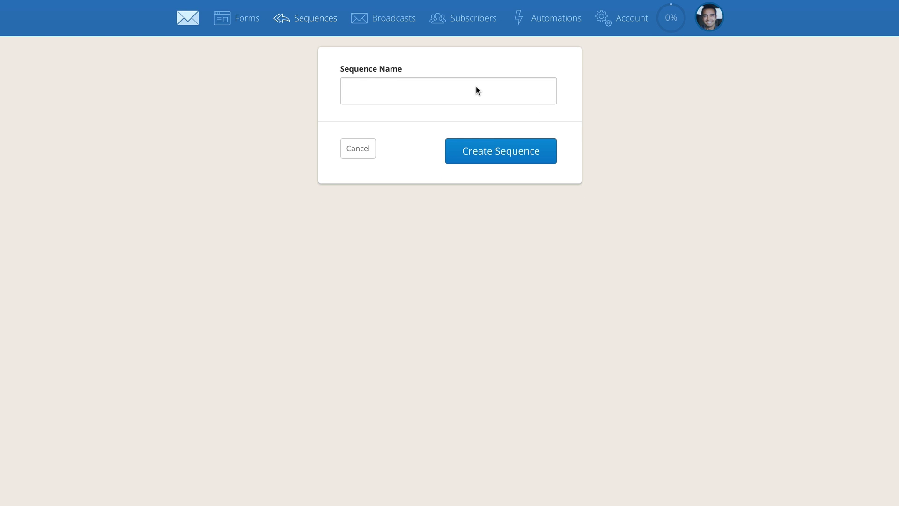
pyautogui.write('Main List')
pyautogui.click(488, 152)
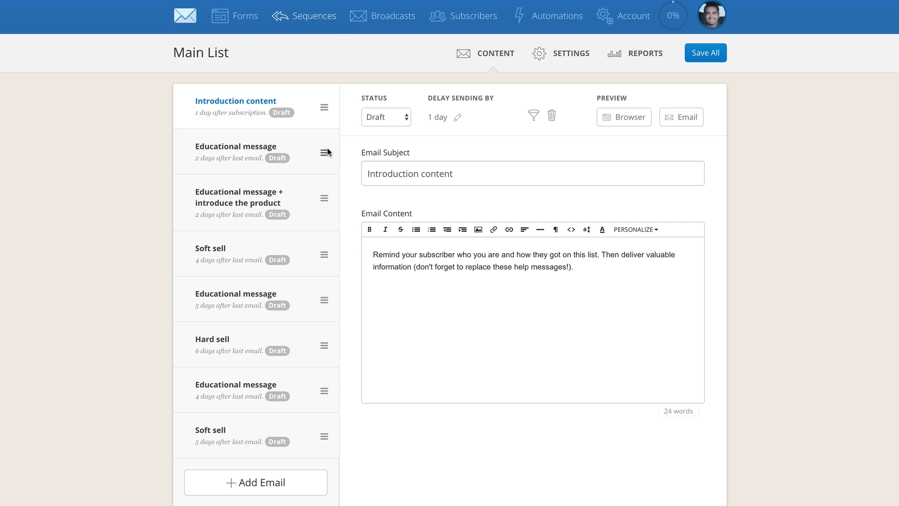
pyautogui.moveTo(324, 153)
pyautogui.mouseDown()
pyautogui.moveTo(328, 92)
pyautogui.moveTo(326, 152)
pyautogui.mouseUp()
# Step: Keep Introduction content as a draft and lower its delay from 1 to 0 days
pyautogui.click(406, 122)
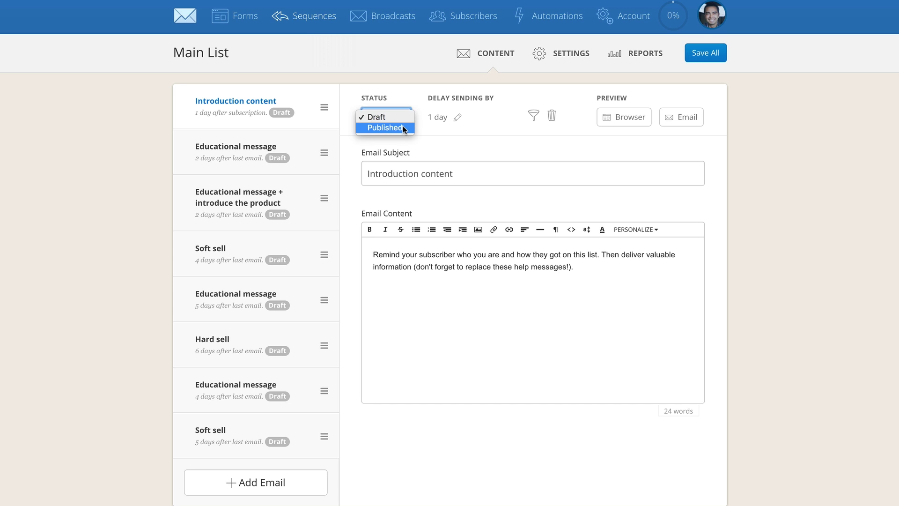
pyautogui.click(408, 96)
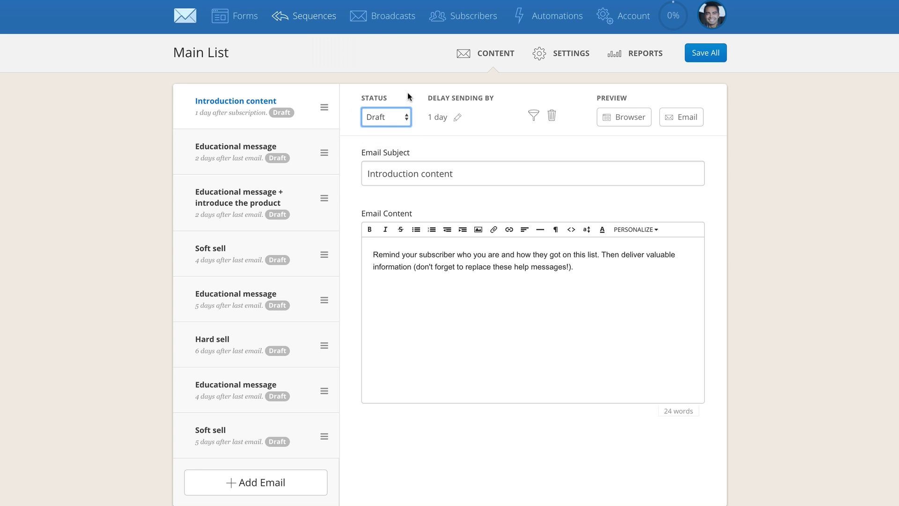
pyautogui.click(458, 118)
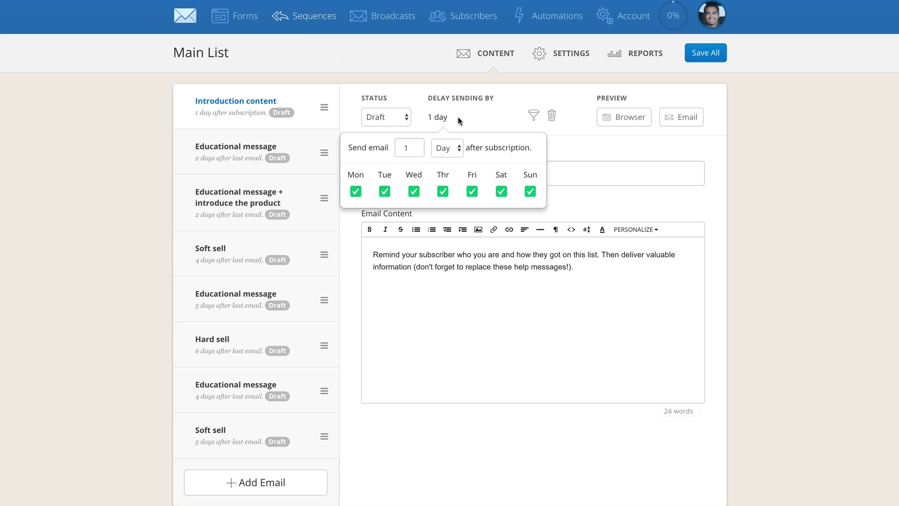
pyautogui.click(413, 150)
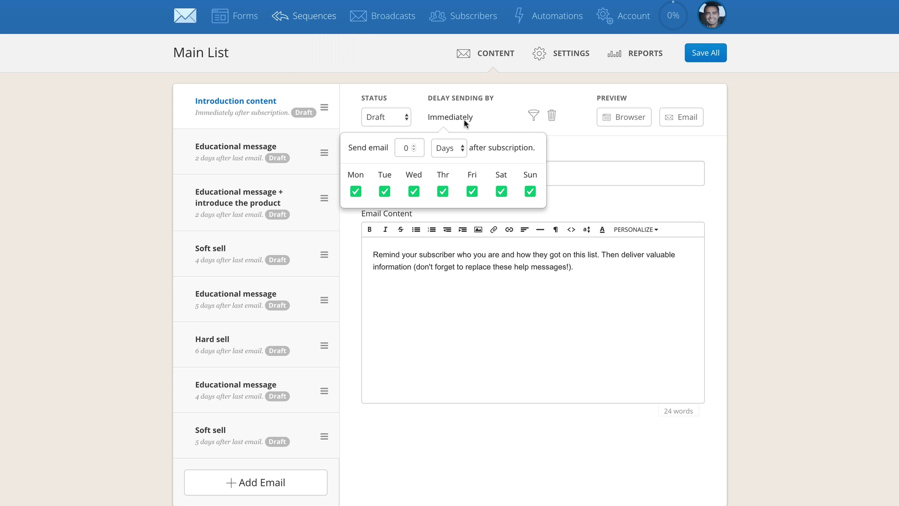
pyautogui.click(507, 129)
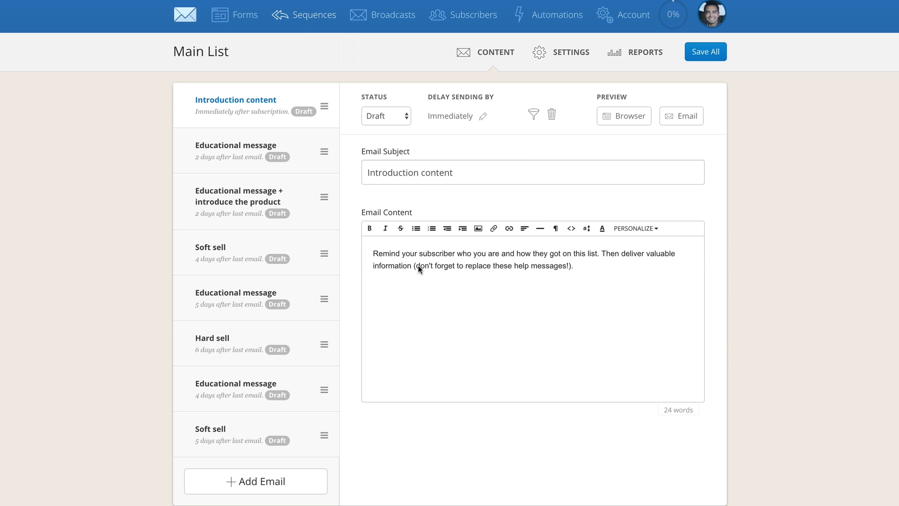
pyautogui.click(210, 152)
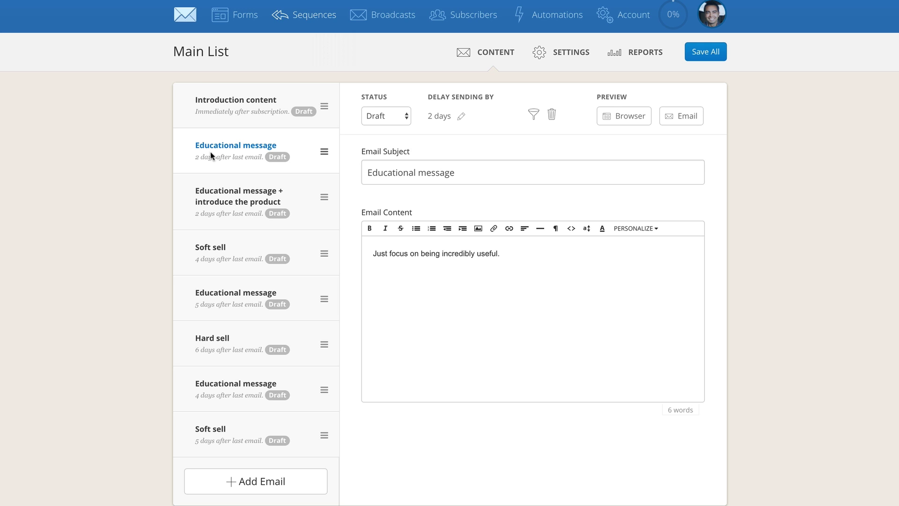
# Step: Delay the first Educational message 7 days and stop it sending on Sunday, Saturday and Monday
pyautogui.click(458, 118)
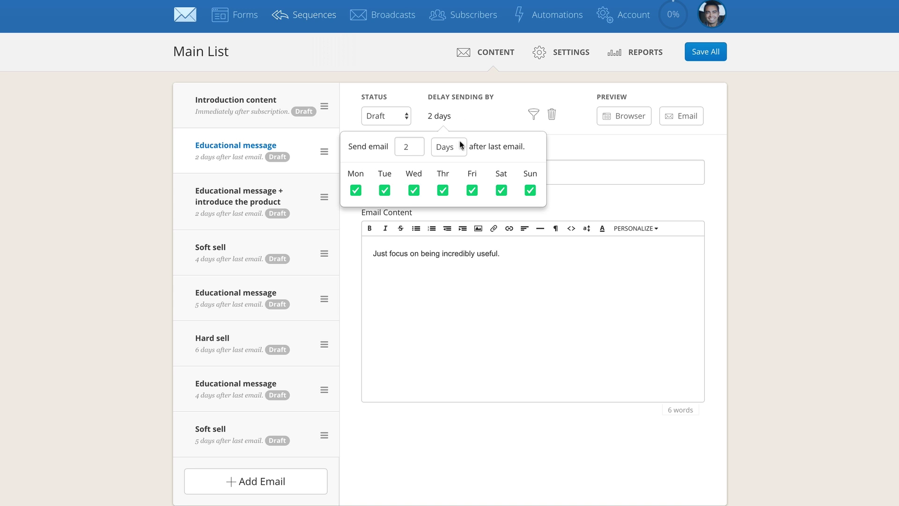
pyautogui.click(409, 145)
pyautogui.press('BackSpace')
pyautogui.write('7')
pyautogui.click(530, 190)
pyautogui.click(503, 192)
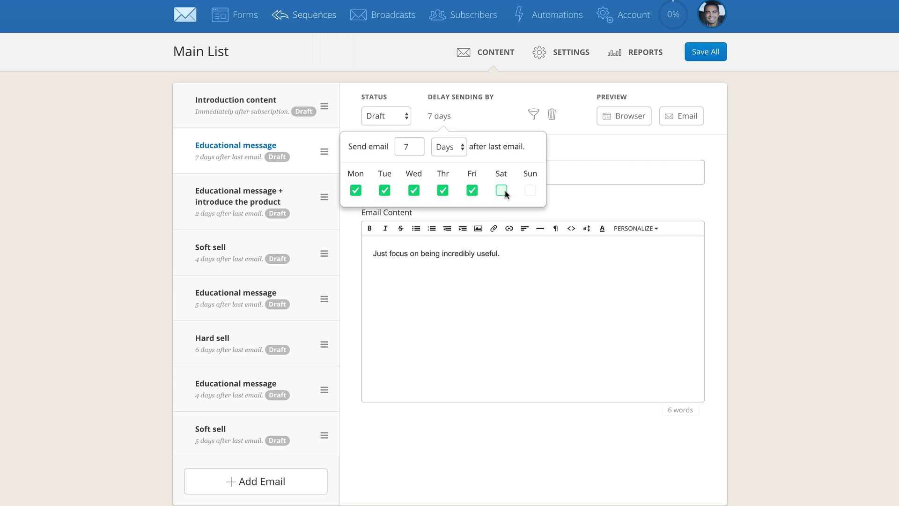
pyautogui.click(355, 193)
pyautogui.click(570, 151)
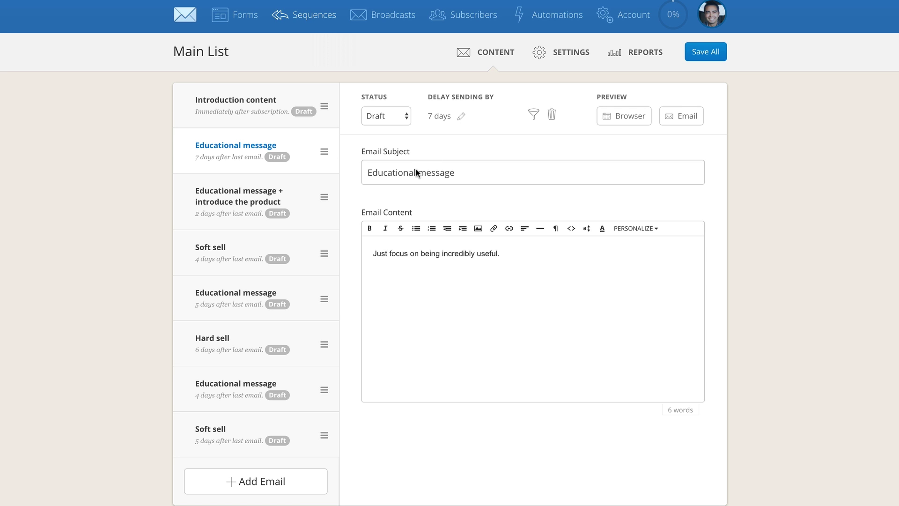
pyautogui.click(412, 275)
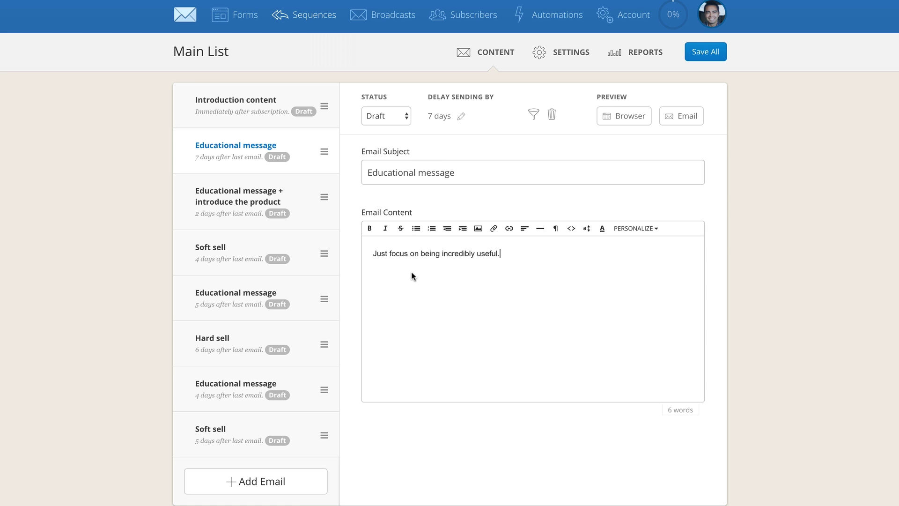
# Step: Raise the 'Educational message + introduce the product' delay to 7 days
pyautogui.click(231, 204)
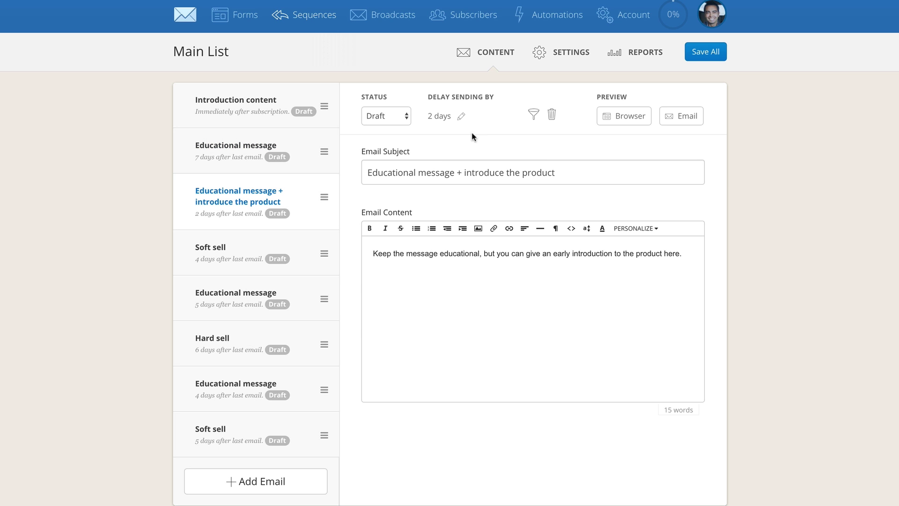
pyautogui.click(451, 117)
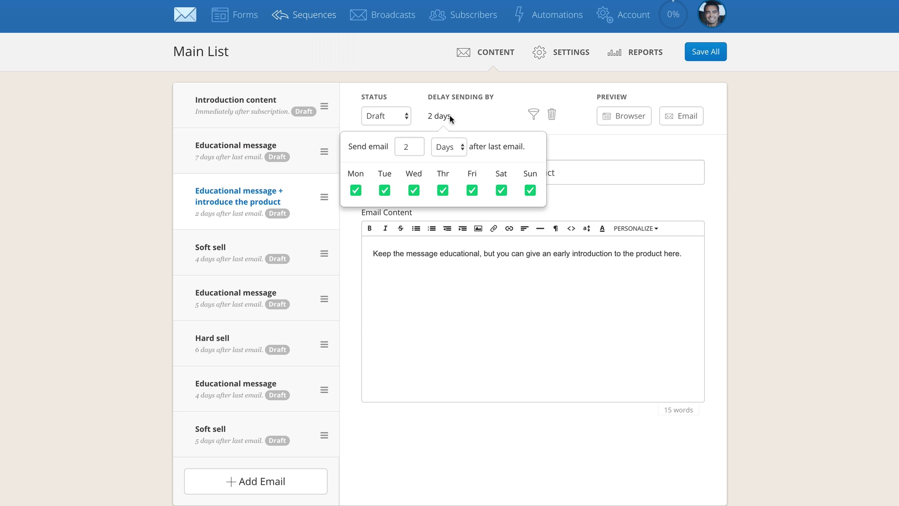
pyautogui.click(415, 144)
pyautogui.click(414, 145)
pyautogui.click(414, 144)
pyautogui.click(414, 144)
pyautogui.click(414, 144)
pyautogui.click(597, 141)
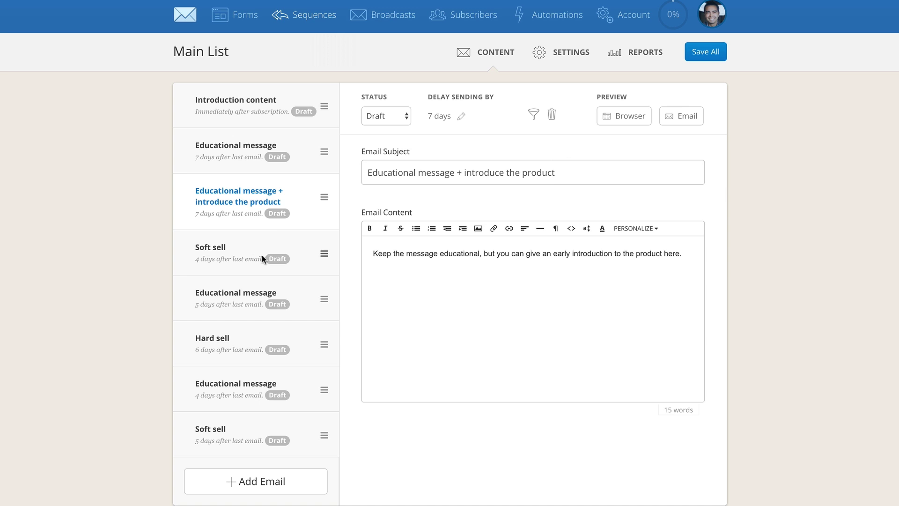
# Step: Lower the Soft sell email's delay to 2 days after the previous email
pyautogui.click(230, 259)
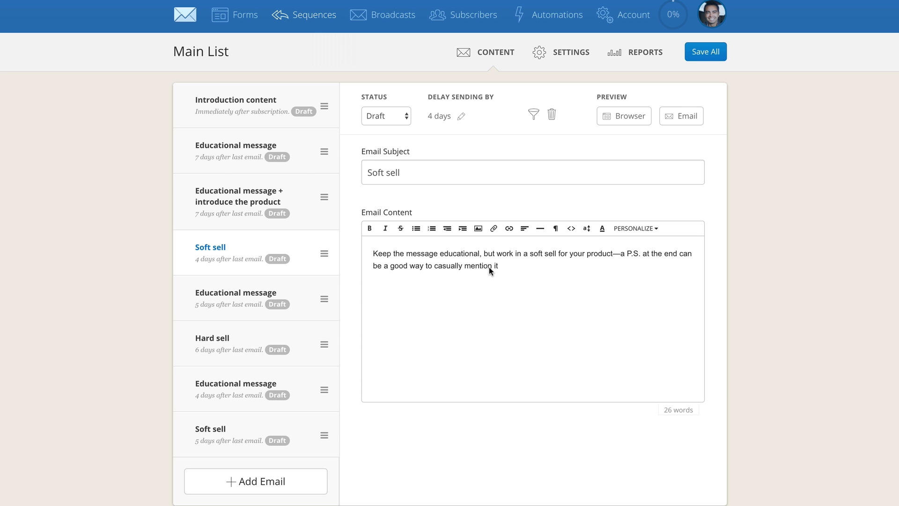
pyautogui.click(223, 161)
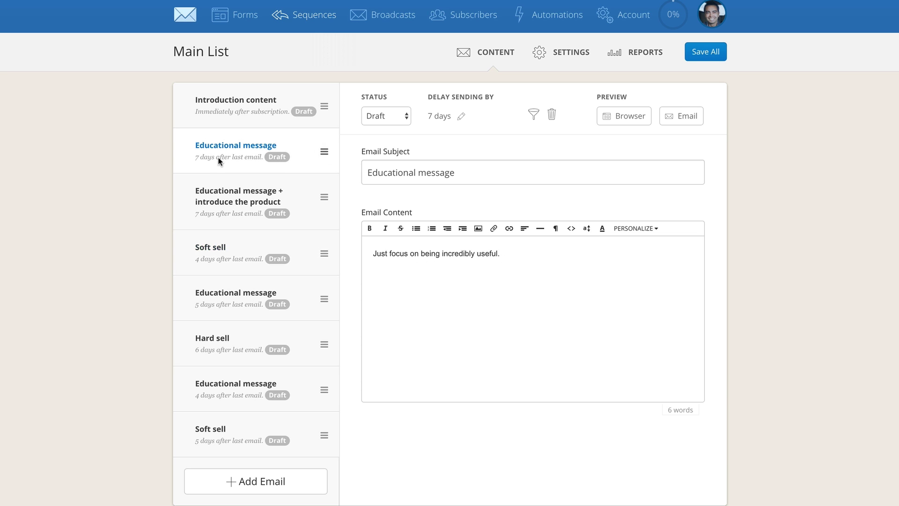
pyautogui.click(228, 196)
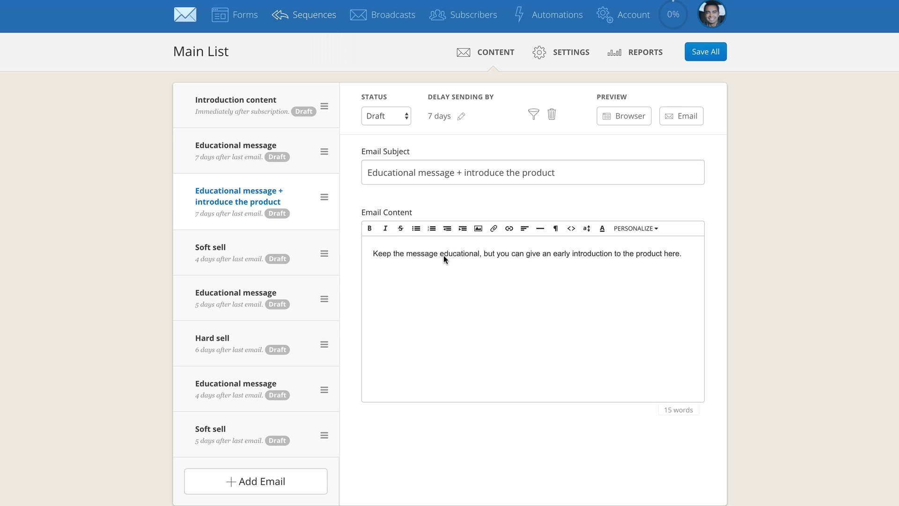
pyautogui.click(213, 252)
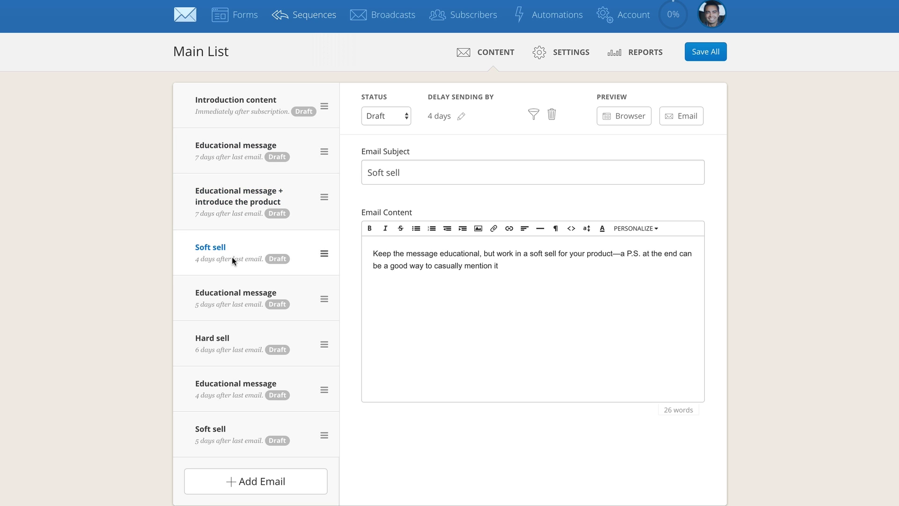
pyautogui.click(448, 120)
pyautogui.click(414, 149)
pyautogui.click(414, 149)
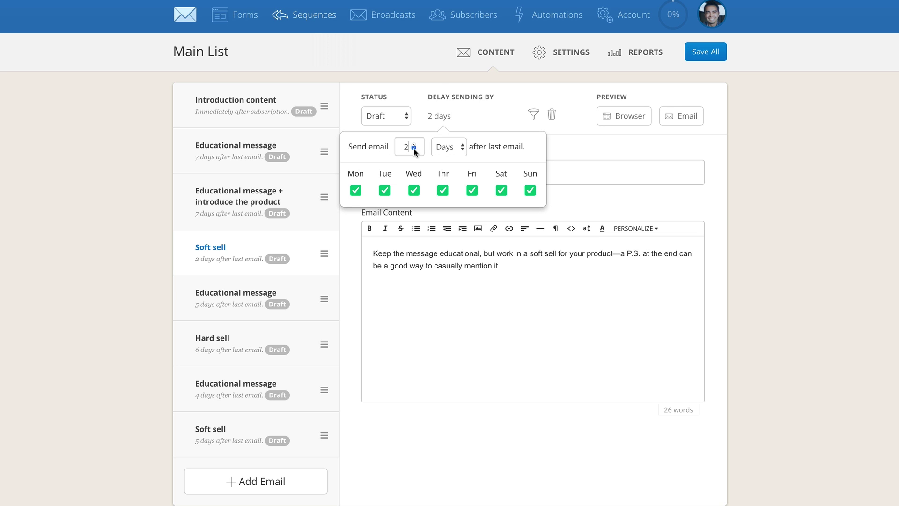
pyautogui.click(572, 144)
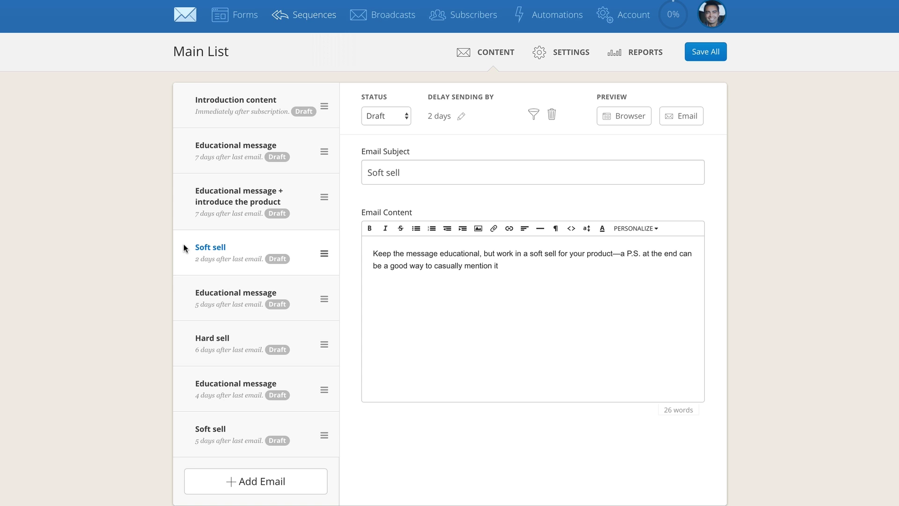
pyautogui.click(239, 305)
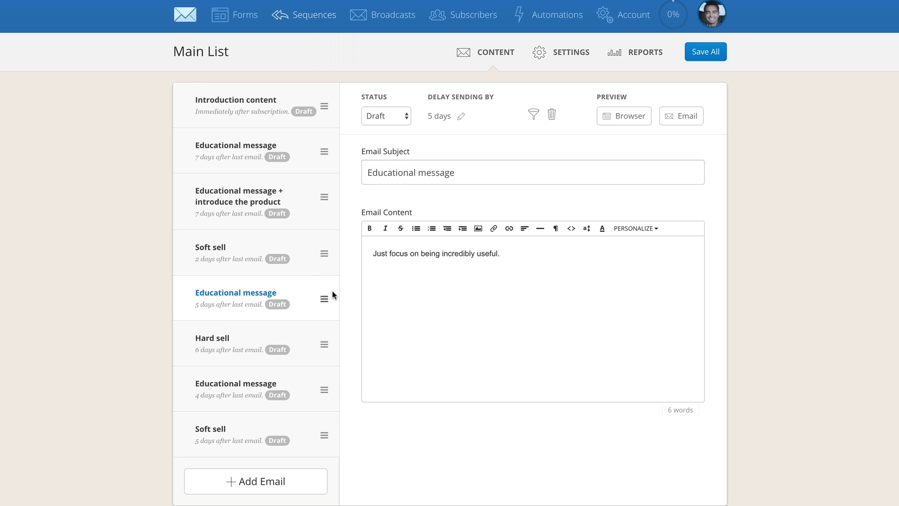
# Step: Move Soft sell lower so Hard sell is third, keeping the next email's delay in days
pyautogui.moveTo(321, 254); pyautogui.dragTo(317, 300)
pyautogui.click(260, 243)
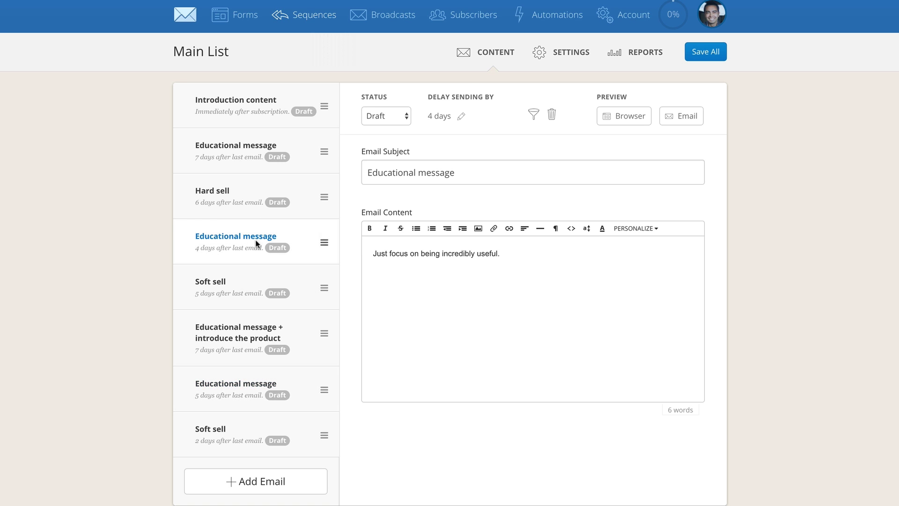
pyautogui.click(458, 113)
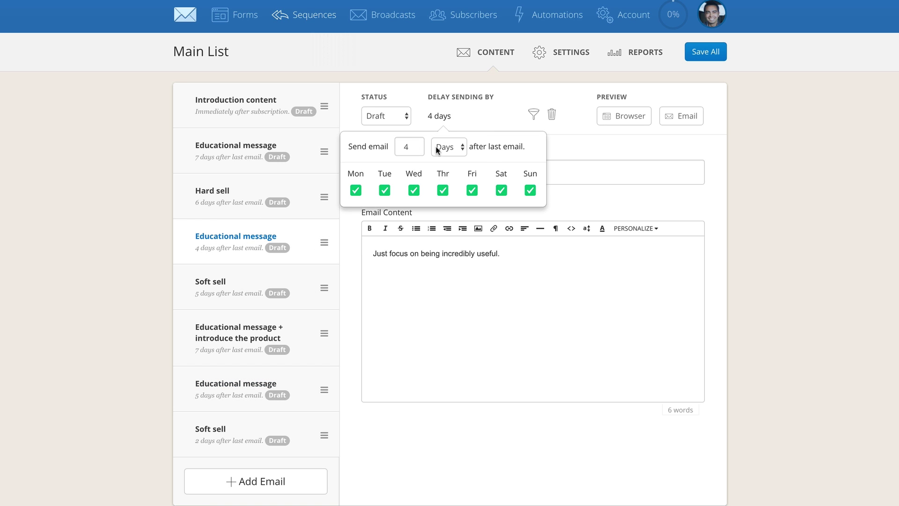
pyautogui.click(462, 146)
pyautogui.click(461, 146)
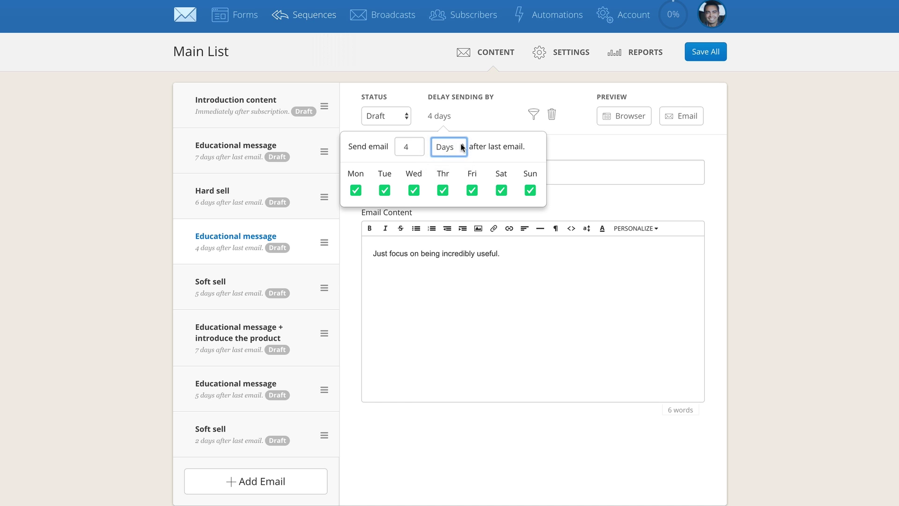
pyautogui.click(462, 146)
pyautogui.click(464, 146)
pyautogui.click(463, 146)
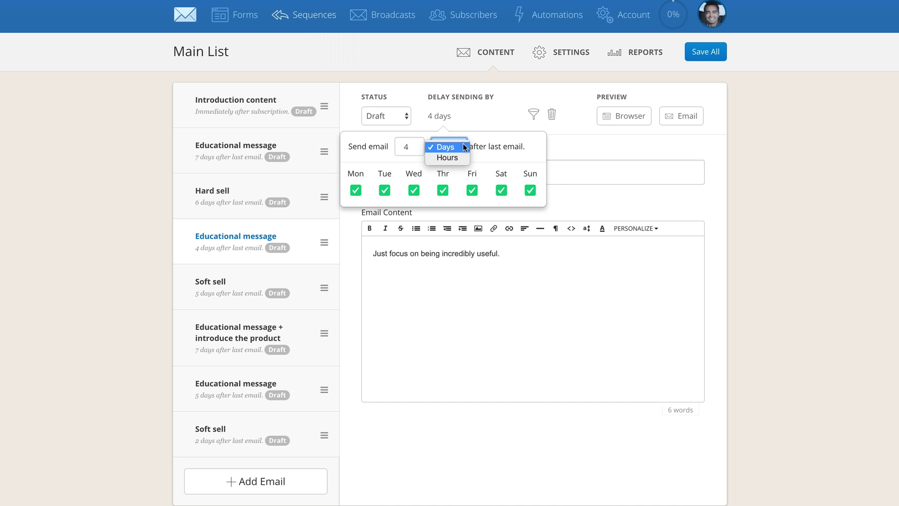
pyautogui.click(469, 143)
# Step: Raise the 4-day Educational message delay to 7 days
pyautogui.click(433, 116)
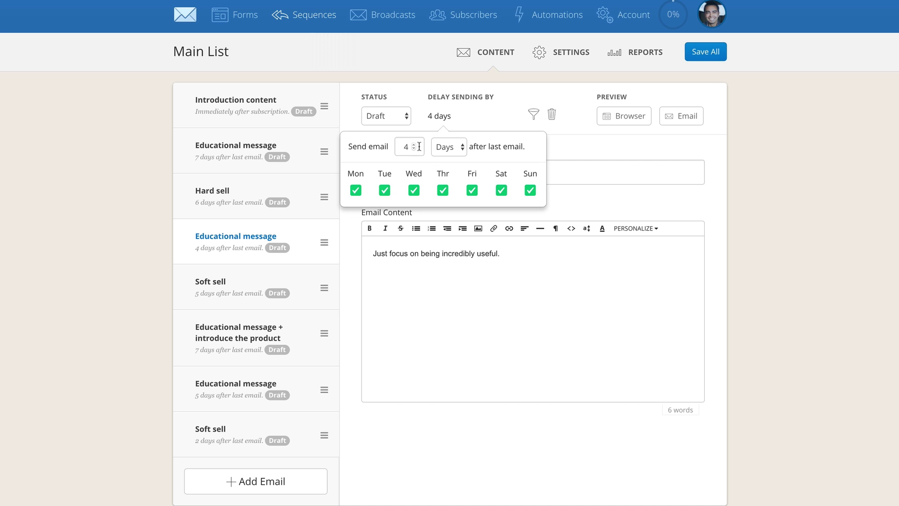
pyautogui.click(414, 144)
pyautogui.click(414, 143)
pyautogui.click(414, 144)
pyautogui.click(398, 76)
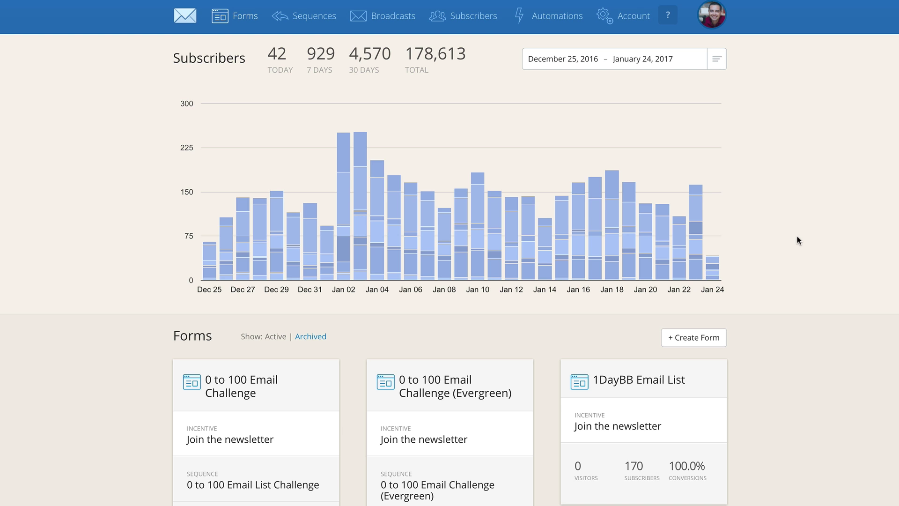
pyautogui.moveTo(369, 223)
pyautogui.scroll(-10, 783, 282)
pyautogui.scroll(-12, 782, 283)
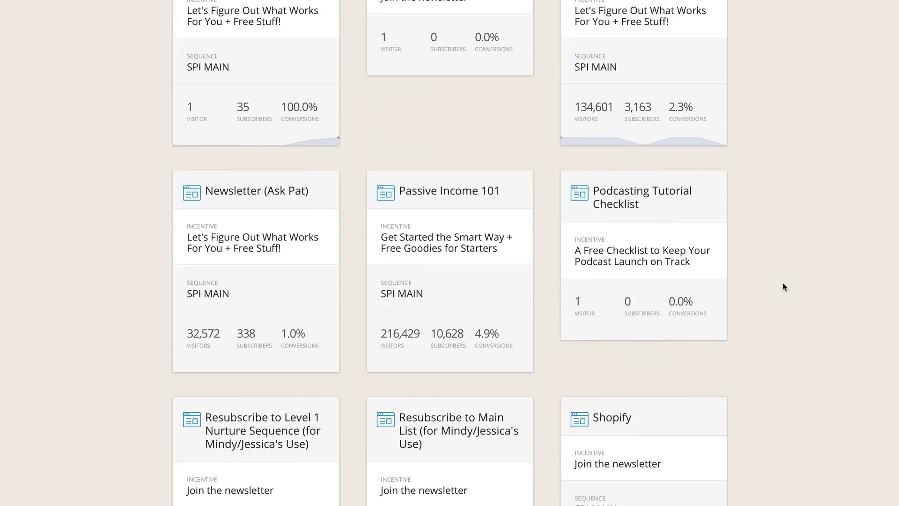
pyautogui.scroll(20, 782, 283)
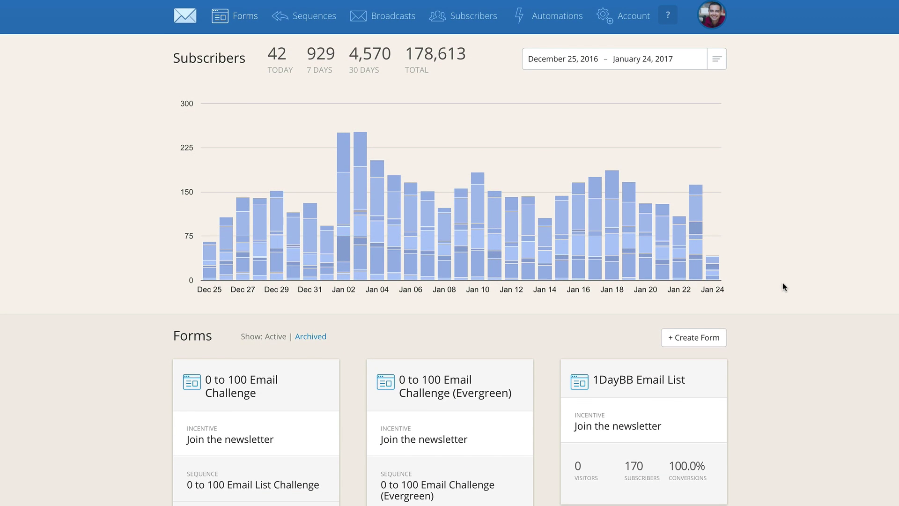
pyautogui.scroll(-1, 193, 482)
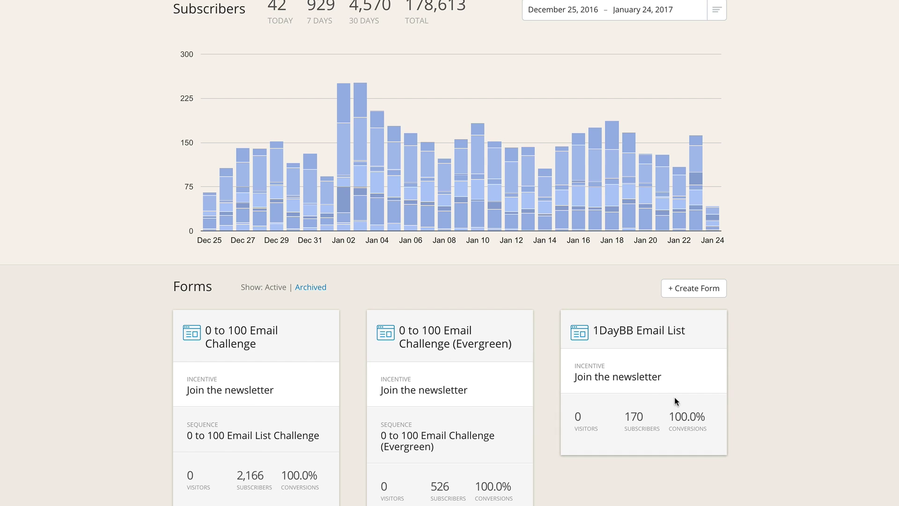
pyautogui.scroll(1, 735, 413)
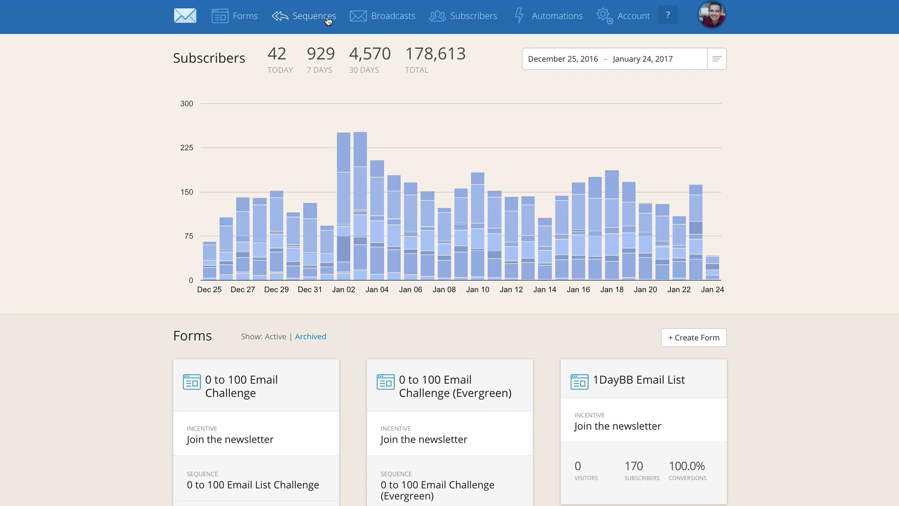
pyautogui.click(328, 17)
# Step: Open the 0 to 100 Email Challenge (Evergreen) sequence from the Sequences list
pyautogui.scroll(-6, 610, 313)
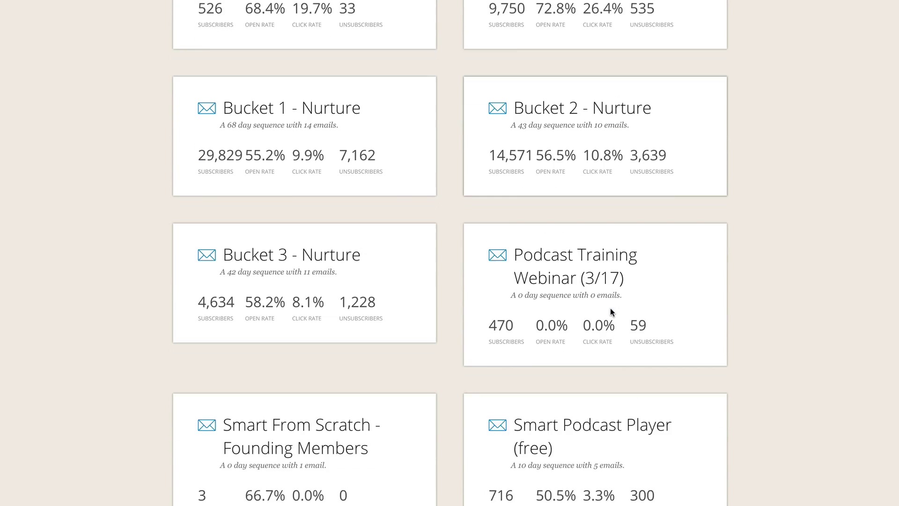
pyautogui.scroll(6, 614, 314)
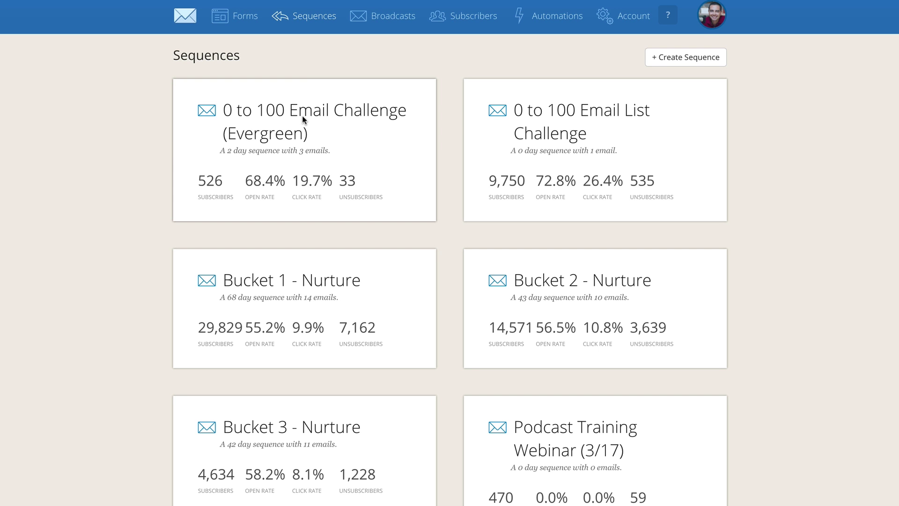
pyautogui.click(302, 116)
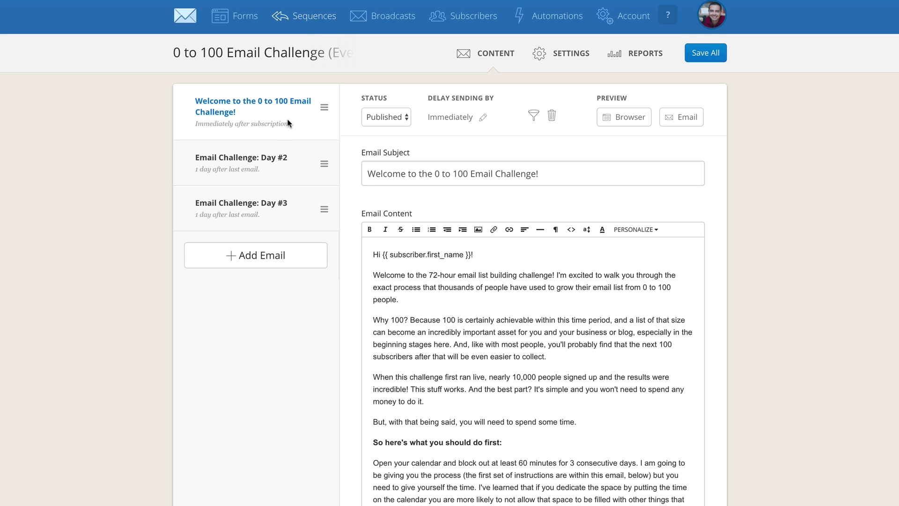
pyautogui.click(254, 158)
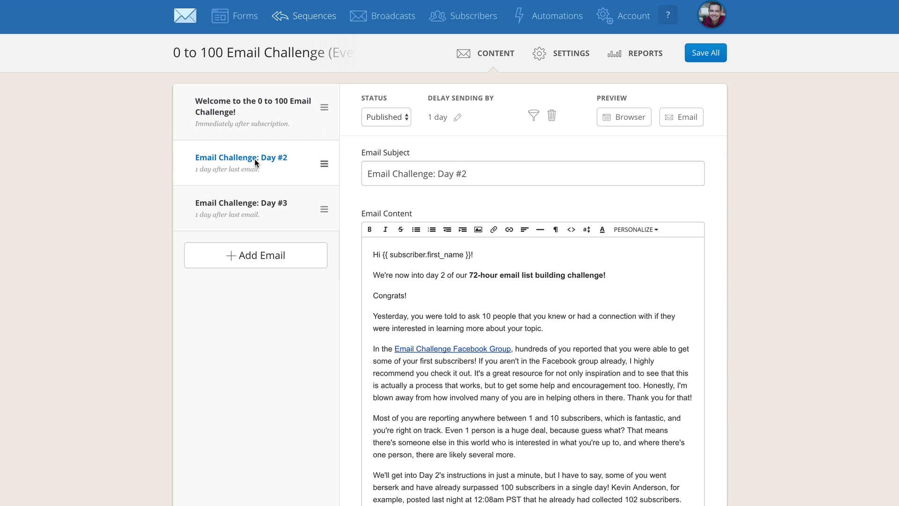
pyautogui.click(258, 202)
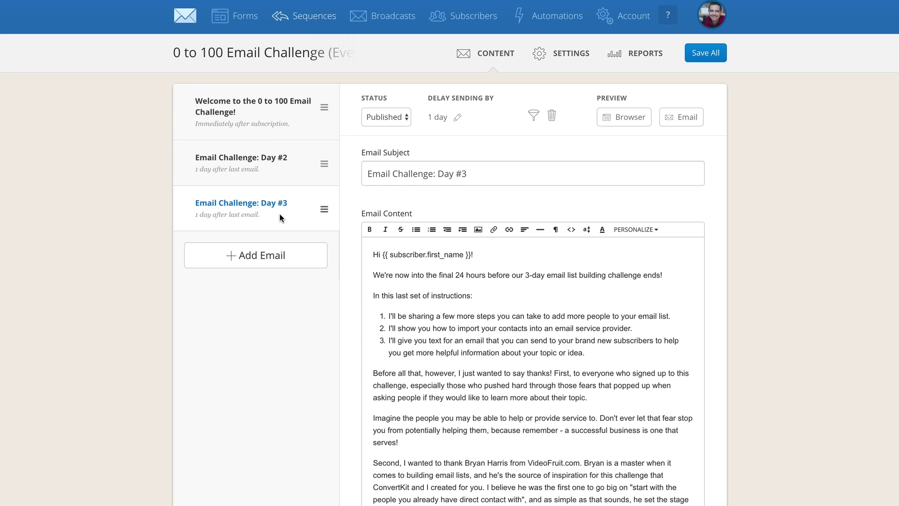
pyautogui.click(258, 111)
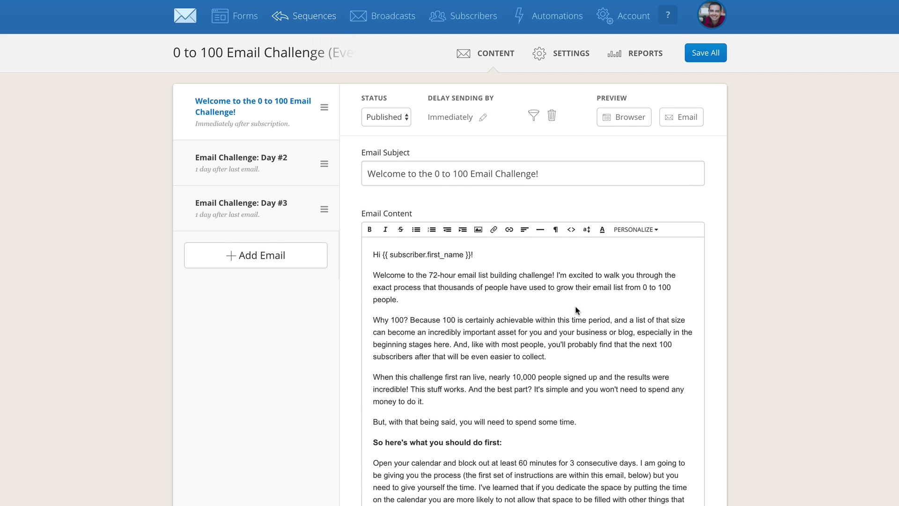
pyautogui.scroll(-1, 577, 310)
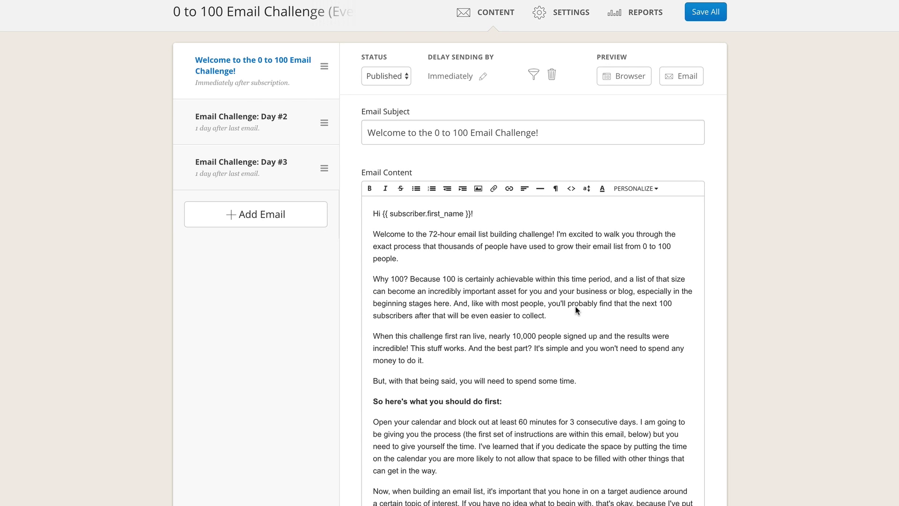
pyautogui.scroll(-1, 577, 311)
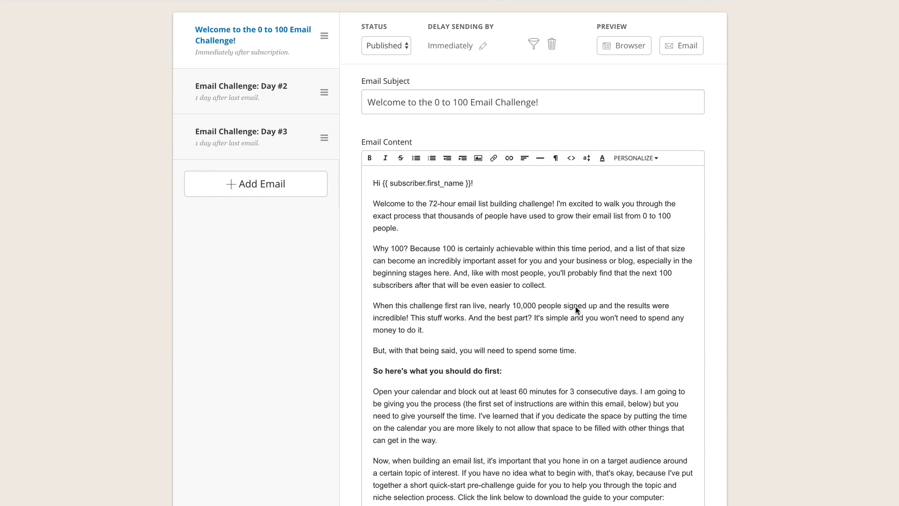
pyautogui.scroll(-1, 577, 311)
pyautogui.scroll(2, 577, 311)
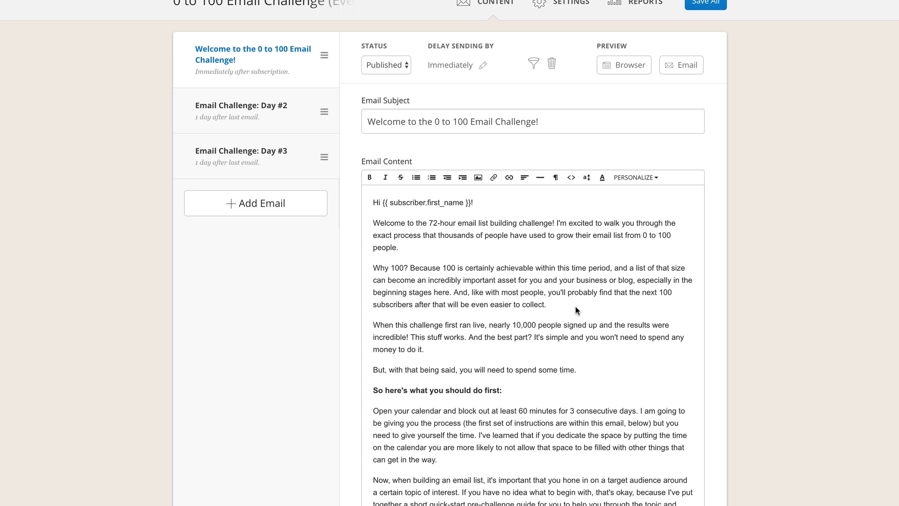
pyautogui.scroll(1, 624, 254)
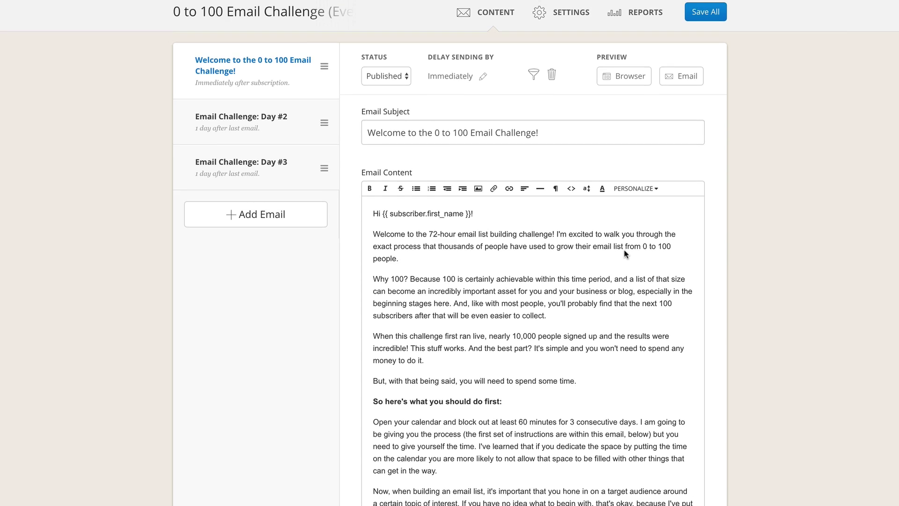
pyautogui.scroll(1, 624, 253)
pyautogui.scroll(-5, 624, 253)
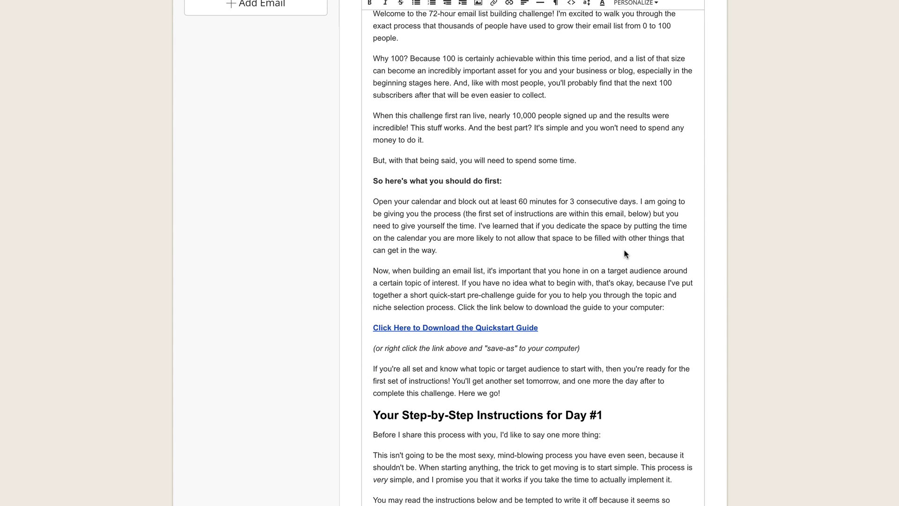
pyautogui.scroll(4, 626, 253)
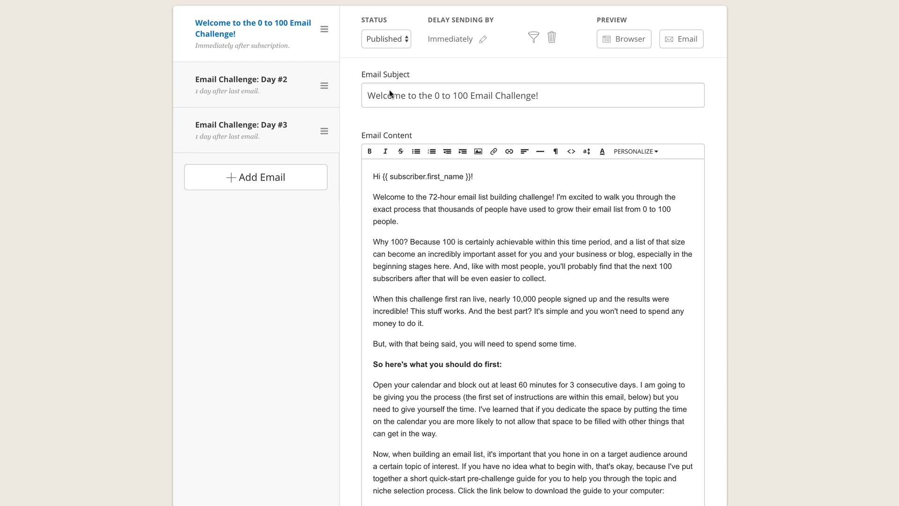
pyautogui.moveTo(345, 77)
pyautogui.mouseDown()
pyautogui.moveTo(386, 119)
pyautogui.moveTo(553, 105)
pyautogui.moveTo(385, 68)
pyautogui.moveTo(345, 87)
pyautogui.mouseUp()
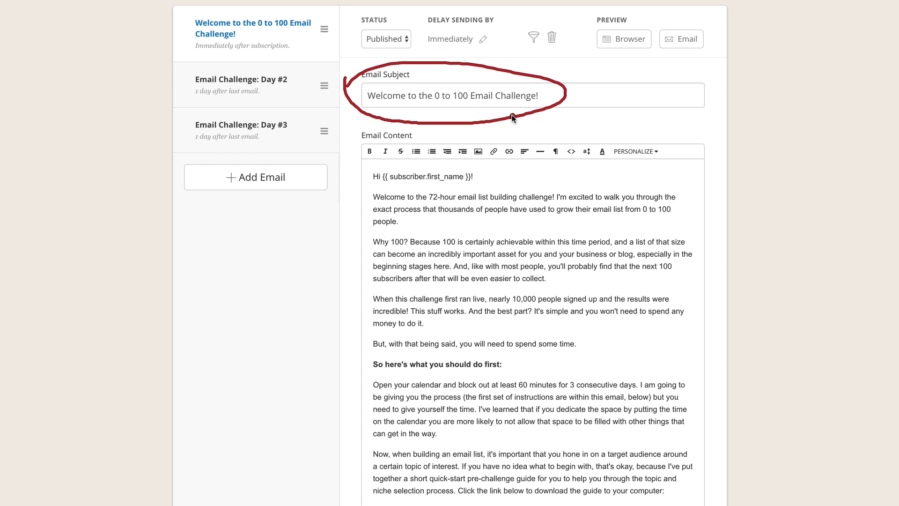
pyautogui.moveTo(513, 114); pyautogui.dragTo(517, 114)
pyautogui.moveTo(370, 69)
pyautogui.mouseDown()
pyautogui.moveTo(355, 74)
pyautogui.moveTo(453, 121)
pyautogui.moveTo(536, 71)
pyautogui.moveTo(356, 79)
pyautogui.mouseUp()
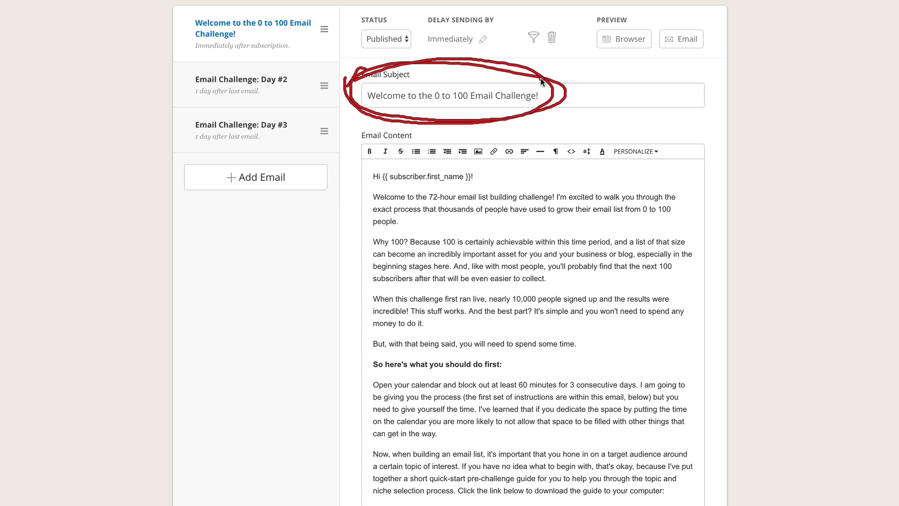
pyautogui.moveTo(535, 83)
pyautogui.mouseDown()
pyautogui.moveTo(539, 75)
pyautogui.moveTo(544, 101)
pyautogui.mouseUp()
pyautogui.moveTo(367, 85)
pyautogui.mouseDown()
pyautogui.moveTo(366, 117)
pyautogui.moveTo(367, 82)
pyautogui.moveTo(402, 84)
pyautogui.mouseUp()
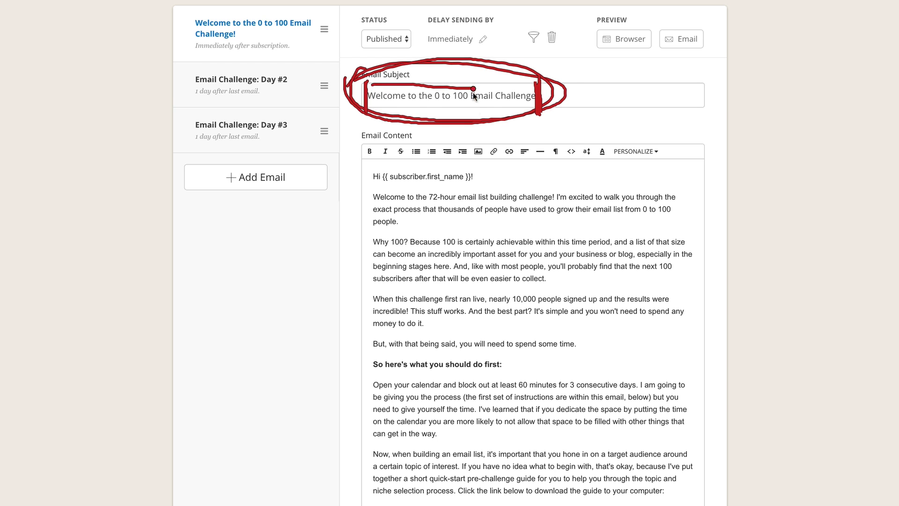
pyautogui.moveTo(473, 92)
pyautogui.mouseDown()
pyautogui.moveTo(386, 112)
pyautogui.moveTo(366, 89)
pyautogui.moveTo(477, 83)
pyautogui.moveTo(477, 108)
pyautogui.moveTo(408, 111)
pyautogui.mouseUp()
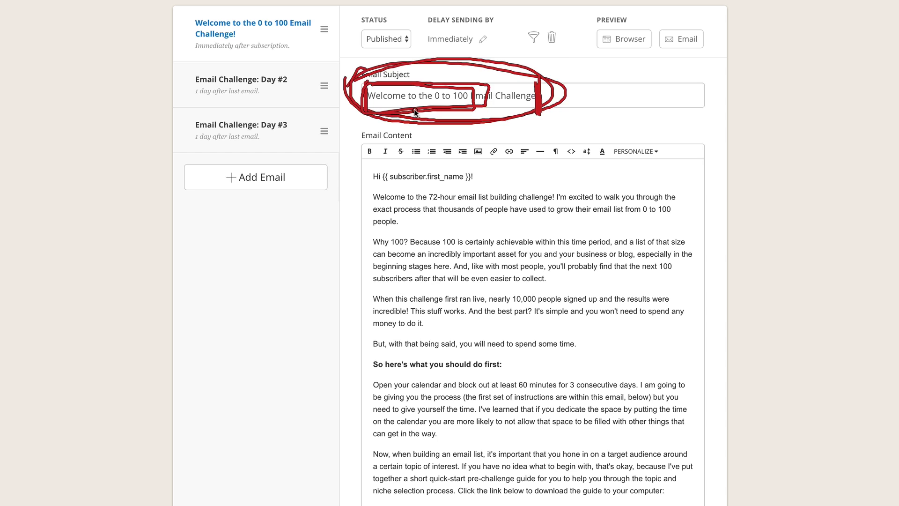
pyautogui.press('Escape')
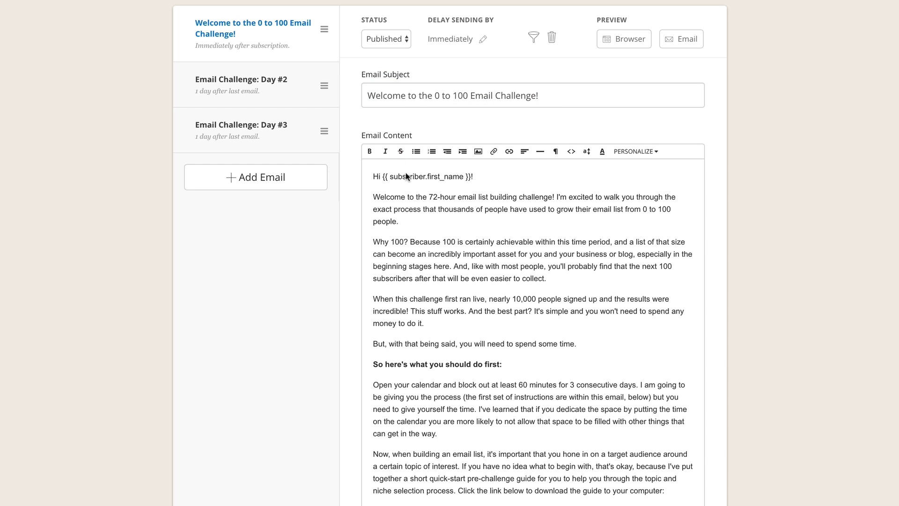
pyautogui.moveTo(380, 163)
pyautogui.mouseDown()
pyautogui.moveTo(367, 168)
pyautogui.moveTo(391, 188)
pyautogui.moveTo(441, 188)
pyautogui.mouseUp()
pyautogui.moveTo(413, 160); pyautogui.dragTo(374, 165)
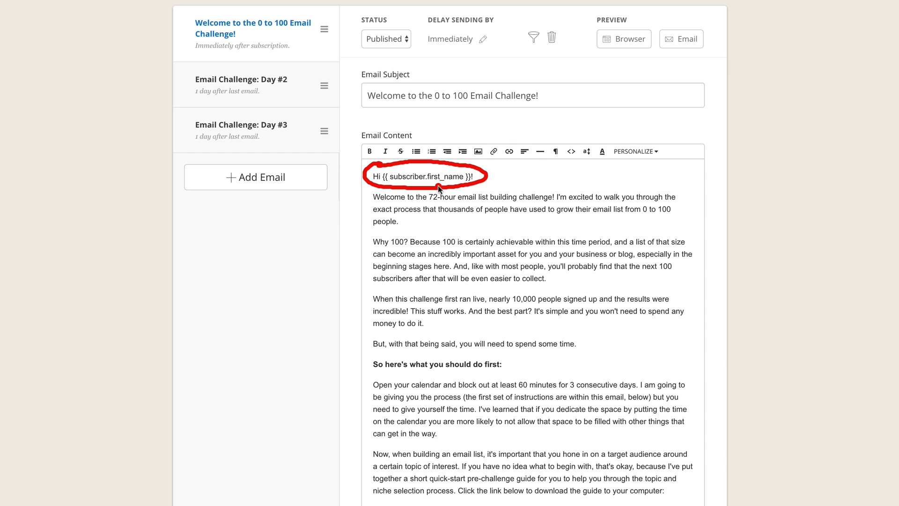
pyautogui.moveTo(645, 100)
pyautogui.mouseDown()
pyautogui.moveTo(631, 131)
pyautogui.moveTo(642, 126)
pyautogui.mouseUp()
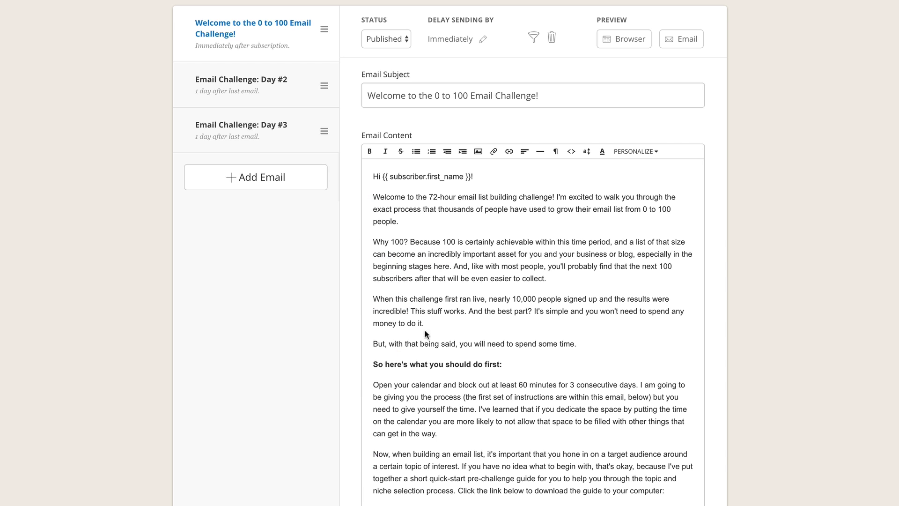
pyautogui.scroll(-1, 488, 333)
pyautogui.click(632, 136)
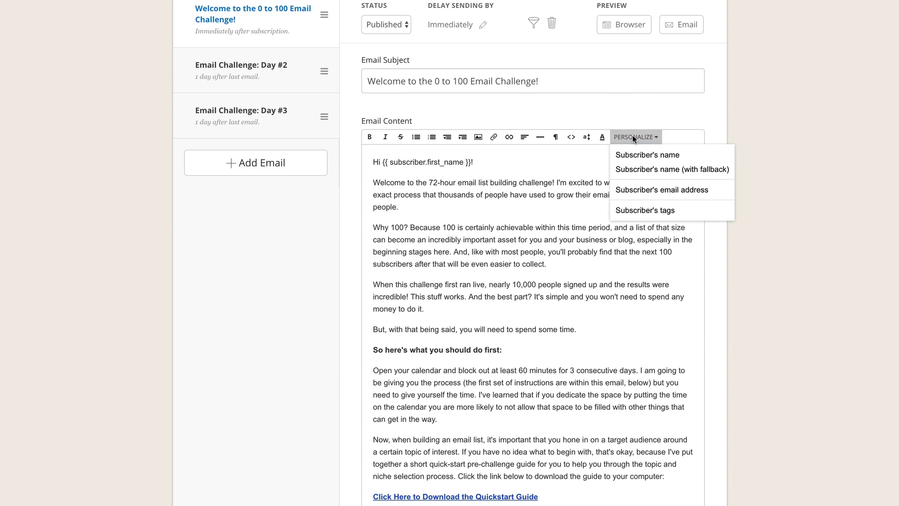
pyautogui.click(632, 135)
pyautogui.scroll(-6, 504, 198)
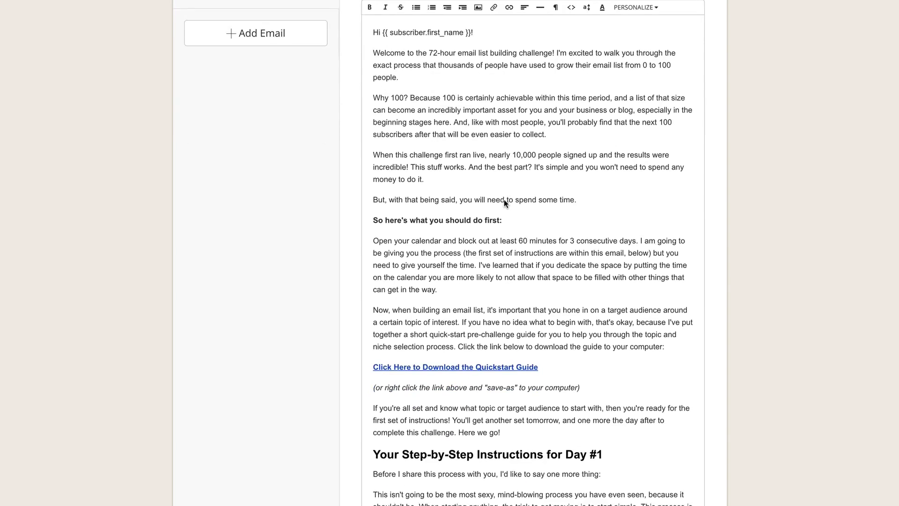
pyautogui.scroll(-2, 504, 199)
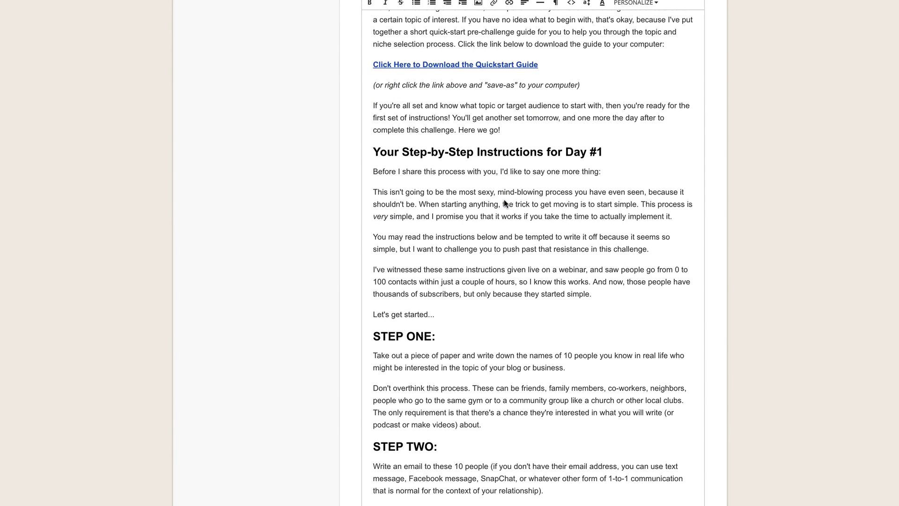
pyautogui.click(368, 63)
pyautogui.moveTo(370, 103); pyautogui.dragTo(360, 130)
pyautogui.moveTo(365, 172); pyautogui.dragTo(366, 220)
pyautogui.moveTo(365, 240); pyautogui.dragTo(363, 257)
pyautogui.moveTo(366, 270); pyautogui.dragTo(360, 301)
pyautogui.moveTo(368, 315); pyautogui.dragTo(363, 322)
pyautogui.click(344, 291)
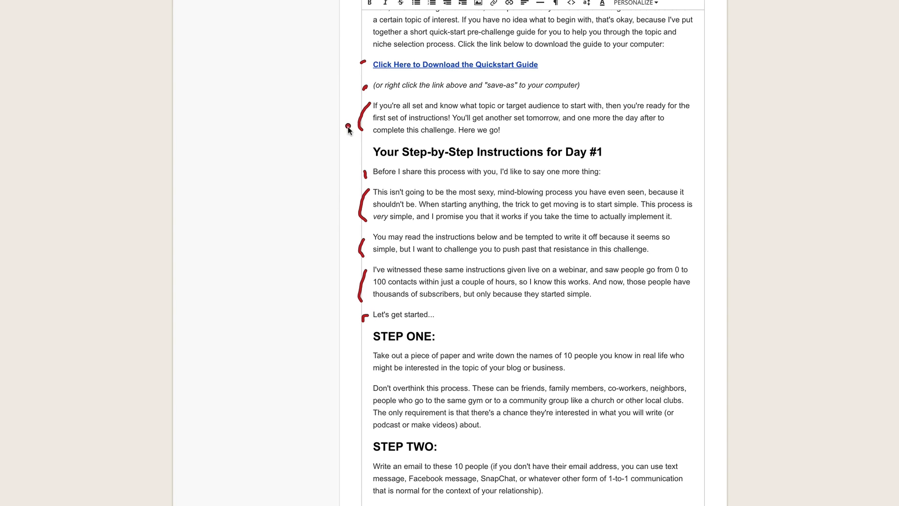
pyautogui.click(334, 143)
pyautogui.press('Escape')
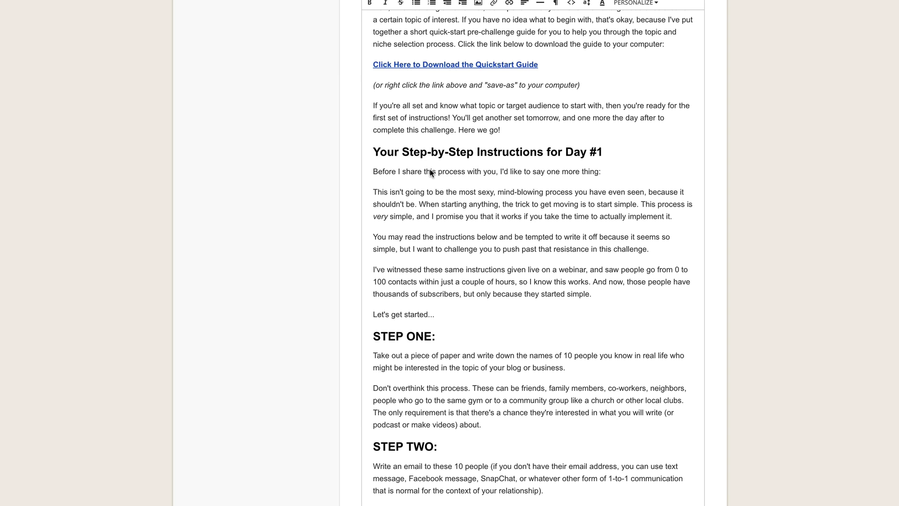
pyautogui.moveTo(374, 47)
pyautogui.mouseDown()
pyautogui.moveTo(358, 85)
pyautogui.moveTo(463, 94)
pyautogui.moveTo(567, 59)
pyautogui.moveTo(433, 32)
pyautogui.moveTo(375, 47)
pyautogui.mouseUp()
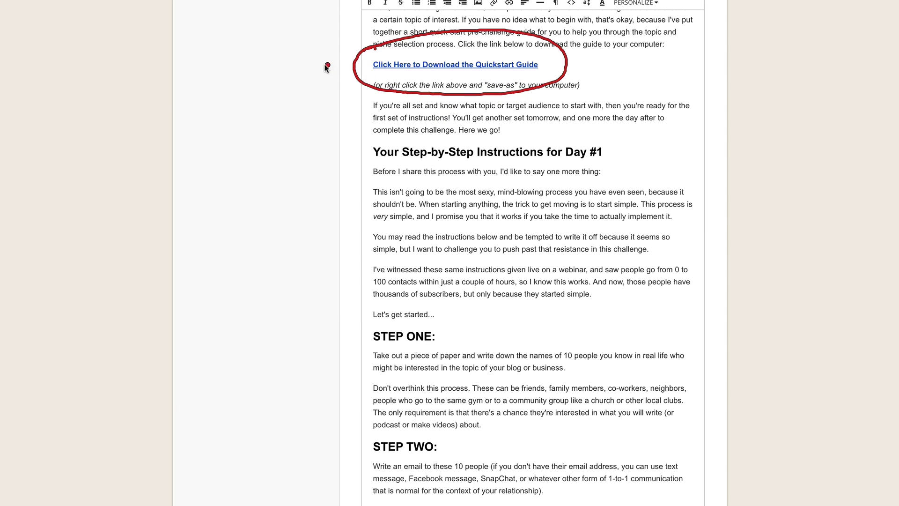
pyautogui.moveTo(319, 69)
pyautogui.mouseDown()
pyautogui.moveTo(350, 73)
pyautogui.moveTo(342, 87)
pyautogui.mouseUp()
pyautogui.moveTo(370, 61)
pyautogui.mouseDown()
pyautogui.moveTo(369, 71)
pyautogui.moveTo(419, 77)
pyautogui.mouseUp()
pyautogui.moveTo(508, 69)
pyautogui.mouseDown()
pyautogui.moveTo(551, 62)
pyautogui.moveTo(432, 50)
pyautogui.mouseUp()
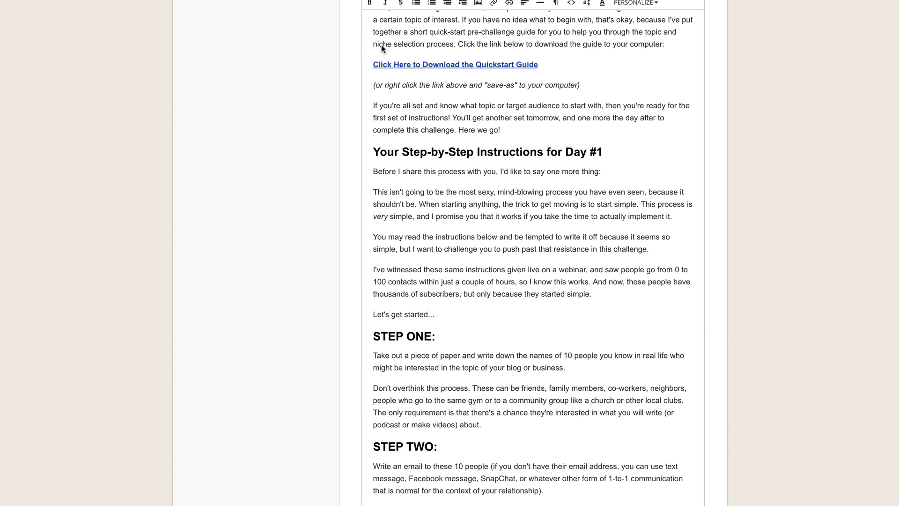
pyautogui.moveTo(378, 51)
pyautogui.mouseDown()
pyautogui.moveTo(534, 91)
pyautogui.moveTo(413, 91)
pyautogui.moveTo(497, 84)
pyautogui.mouseUp()
pyautogui.click(460, 51)
pyautogui.moveTo(496, 51); pyautogui.dragTo(664, 54)
pyautogui.click(376, 57)
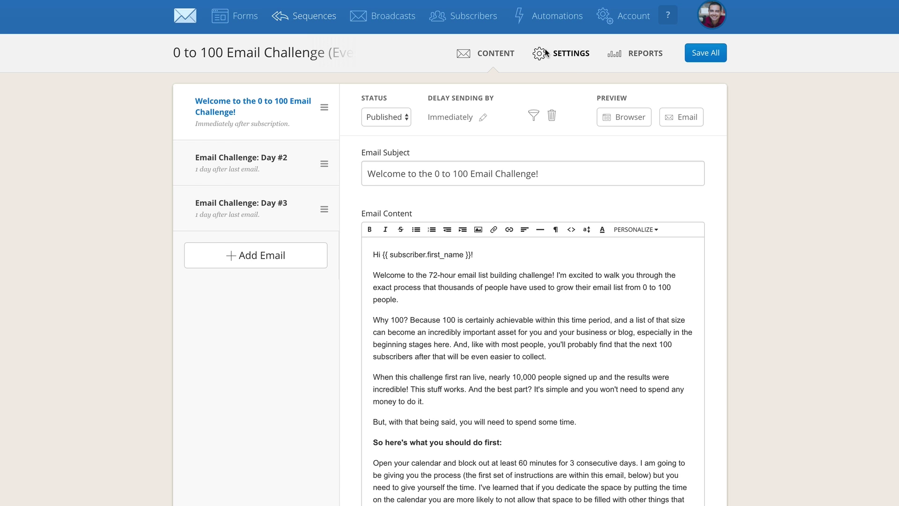
pyautogui.click(575, 54)
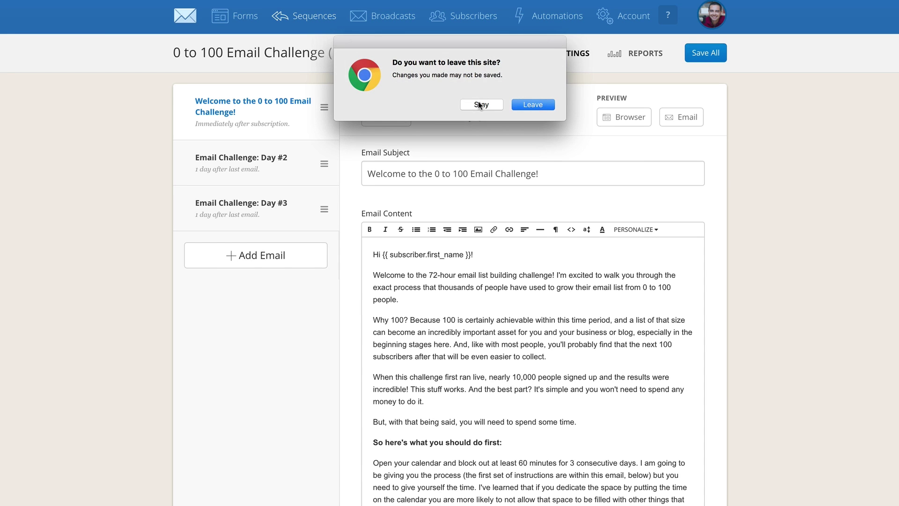
pyautogui.click(544, 107)
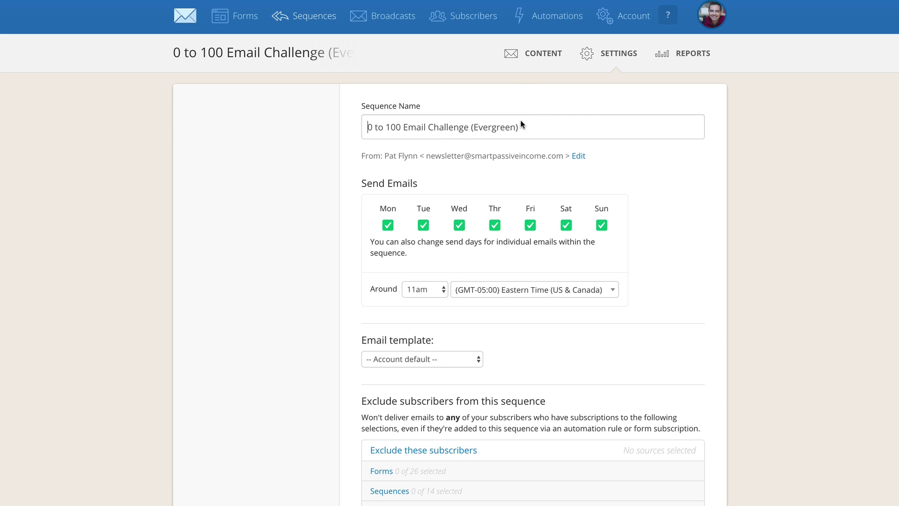
pyautogui.scroll(-2, 622, 177)
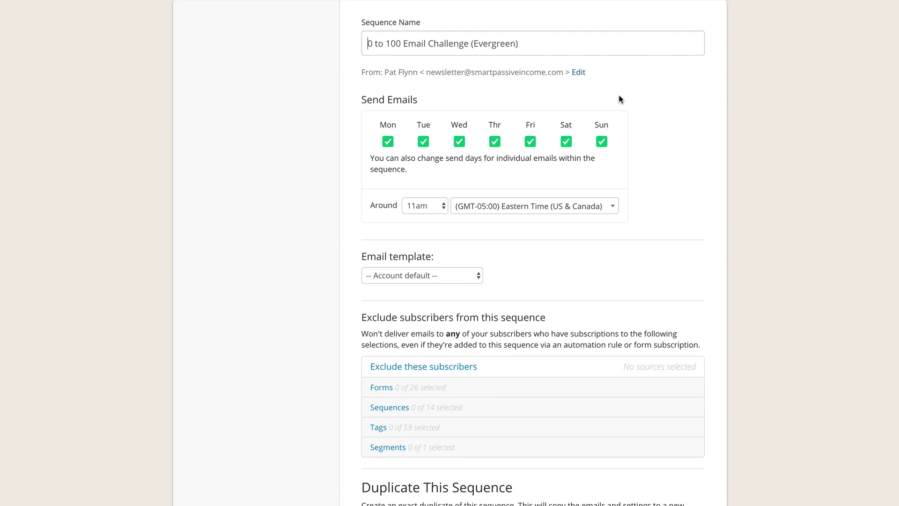
pyautogui.scroll(-1, 654, 119)
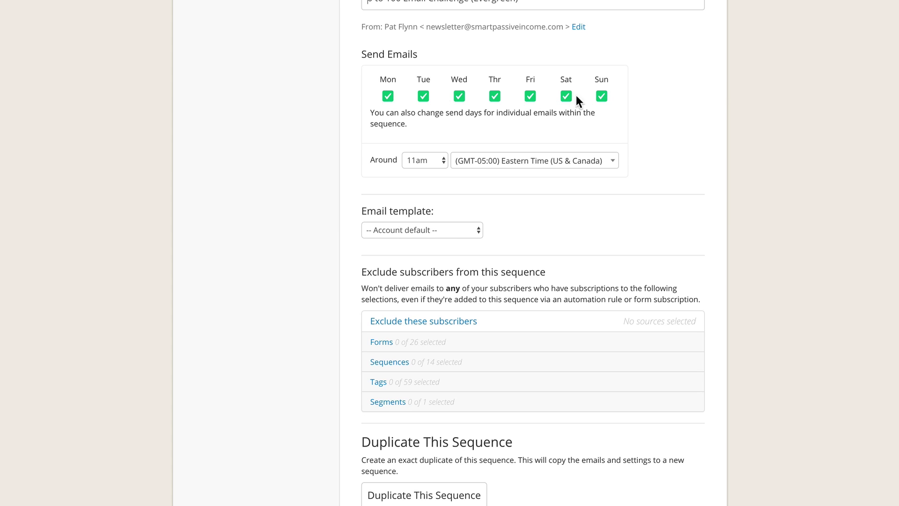
pyautogui.scroll(-4, 664, 125)
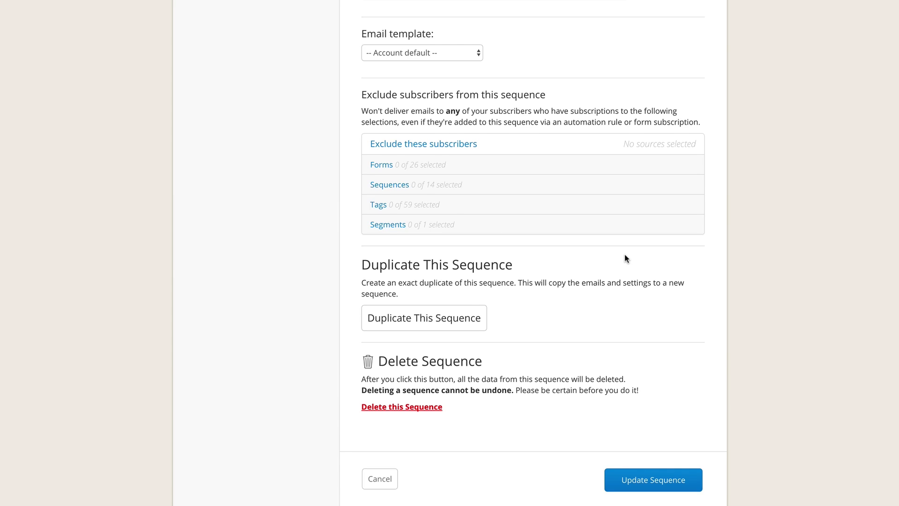
pyautogui.scroll(-1, 627, 258)
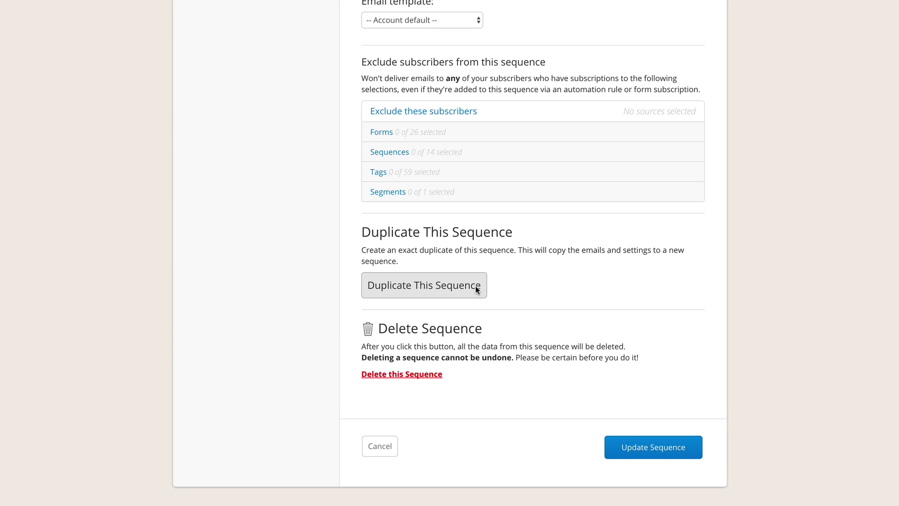
pyautogui.click(379, 446)
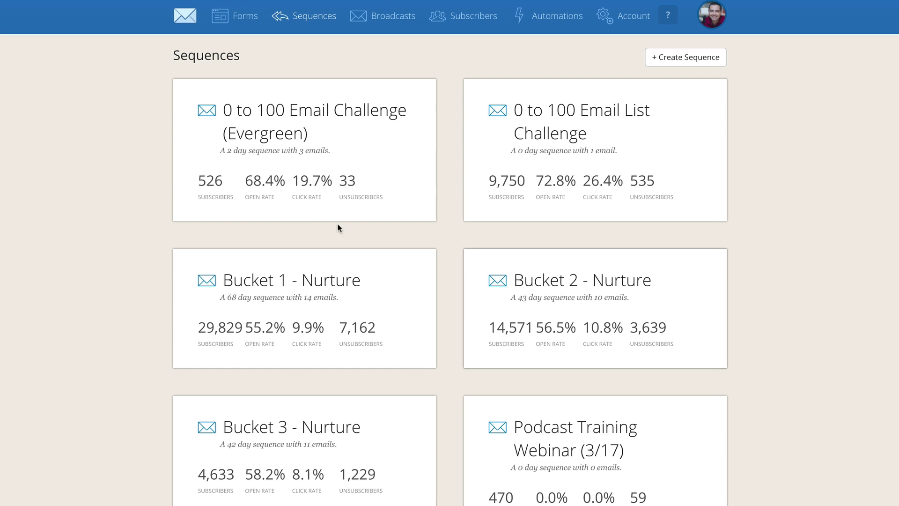
# Step: Open the 0 to 100 Email Challenge report and highlight open rates 82.3%, 64.1% and 58.4%
pyautogui.click(301, 192)
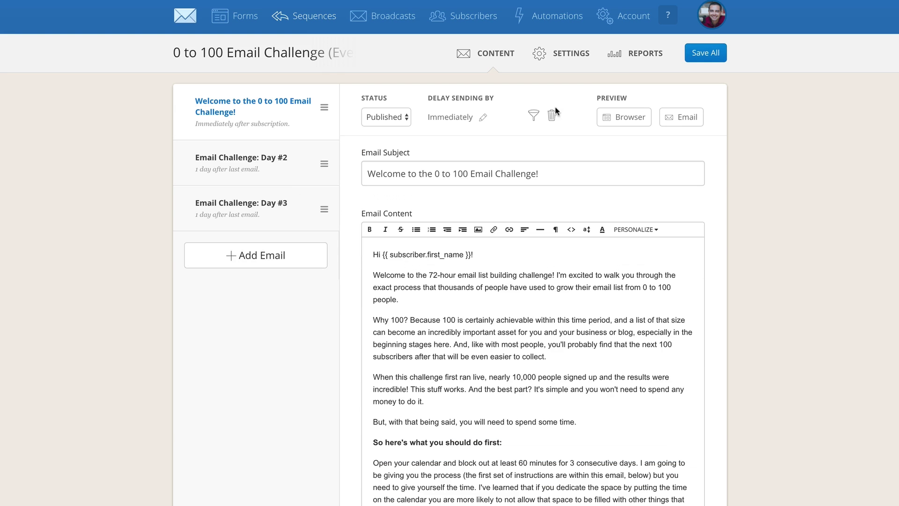
pyautogui.click(637, 56)
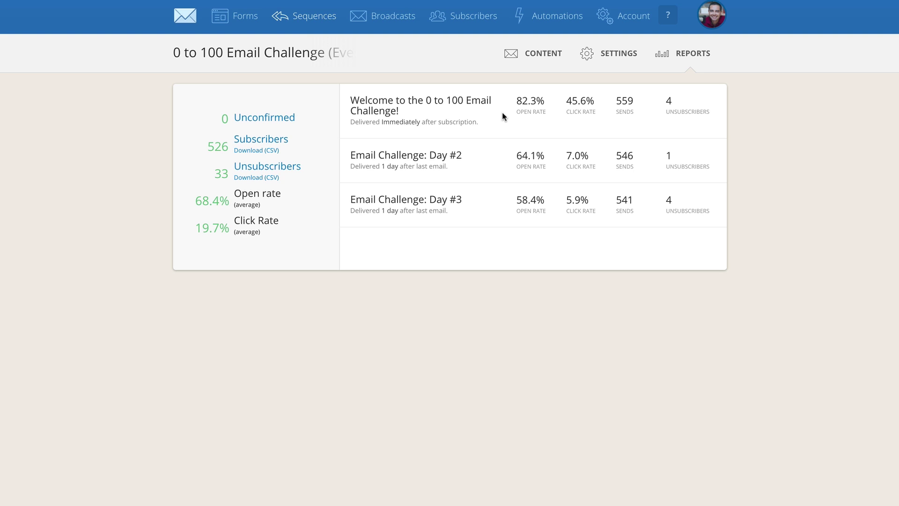
pyautogui.moveTo(514, 107); pyautogui.dragTo(546, 102)
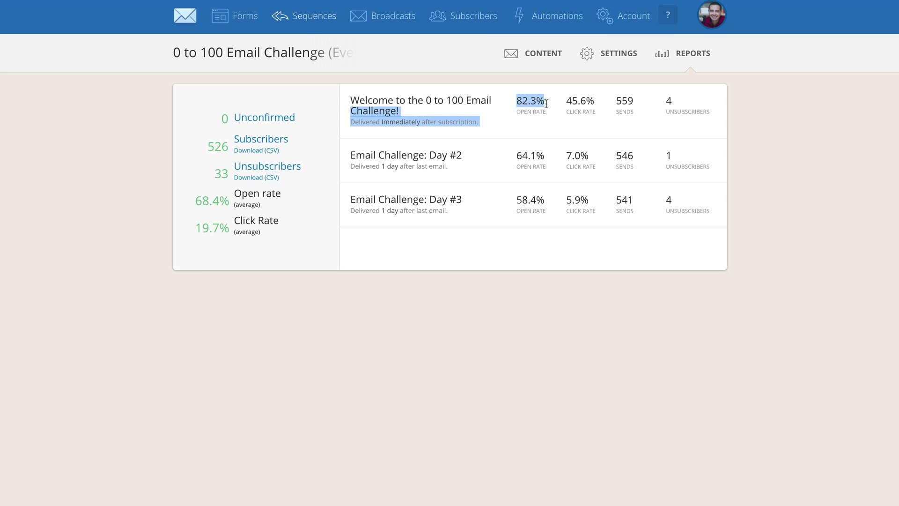
pyautogui.click(550, 107)
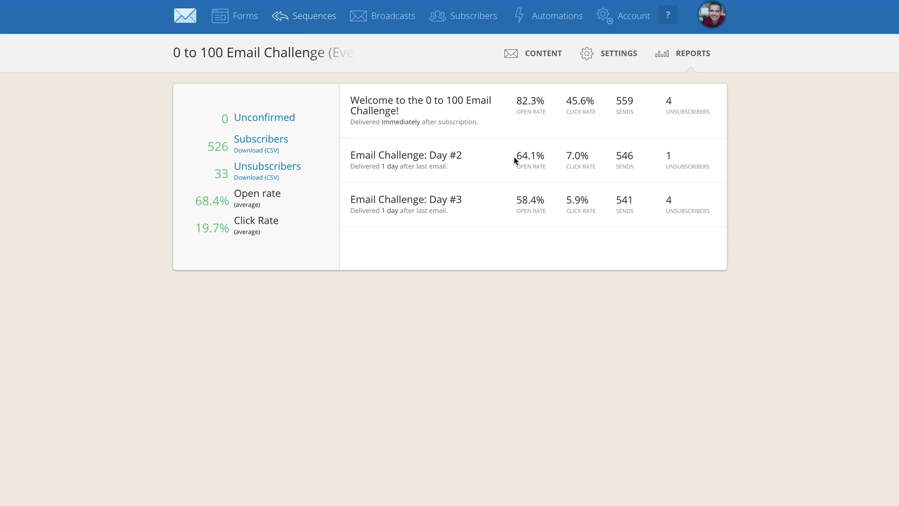
pyautogui.moveTo(514, 159); pyautogui.dragTo(546, 157)
pyautogui.click(553, 165)
pyautogui.moveTo(513, 202); pyautogui.dragTo(546, 202)
pyautogui.click(552, 204)
pyautogui.moveTo(514, 104); pyautogui.dragTo(595, 102)
pyautogui.click(597, 103)
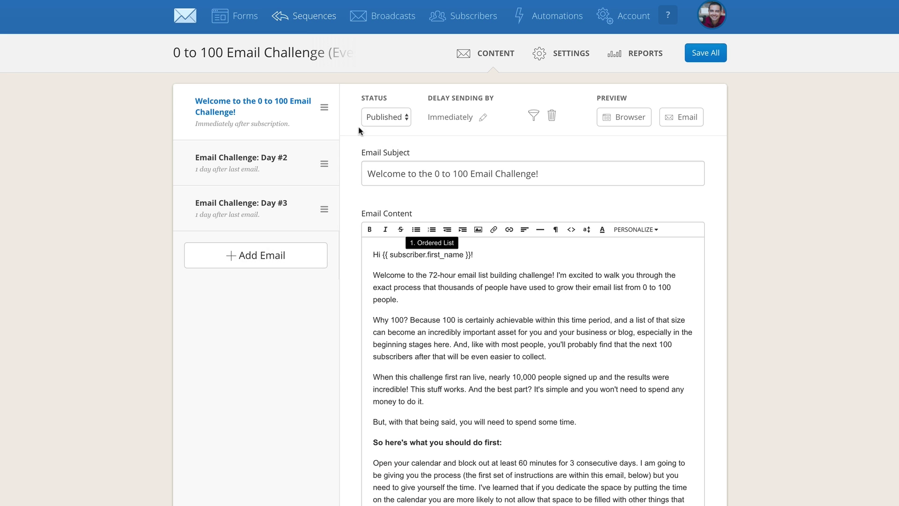
# Step: Open the Bucket 1 - Nurture sequence from the Sequences list
pyautogui.click(322, 18)
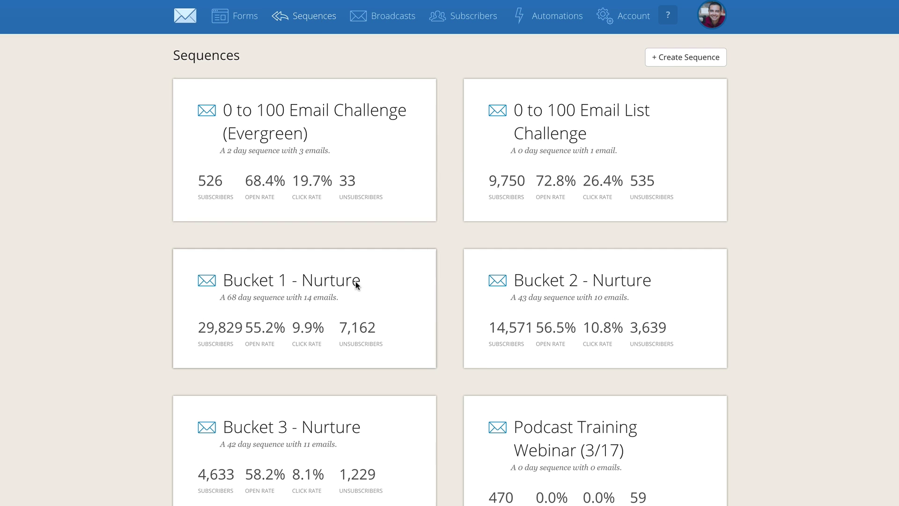
pyautogui.click(357, 287)
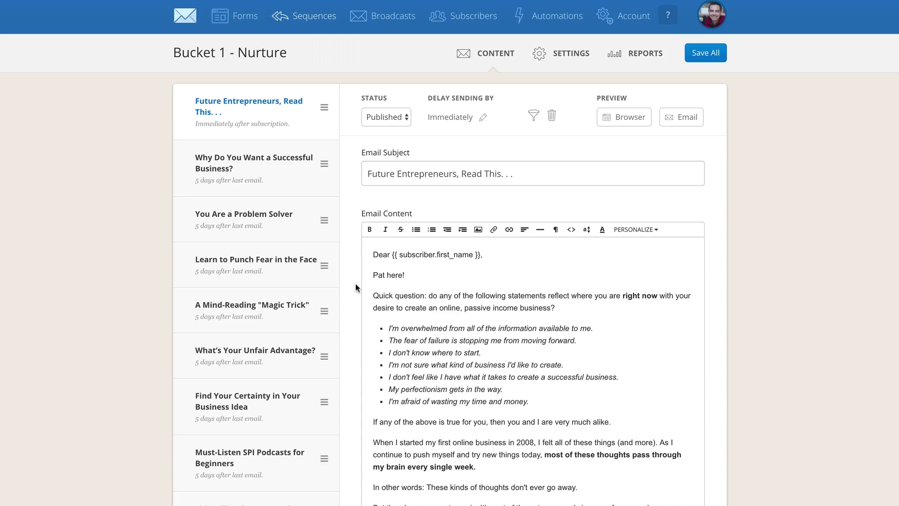
pyautogui.scroll(-10, 297, 293)
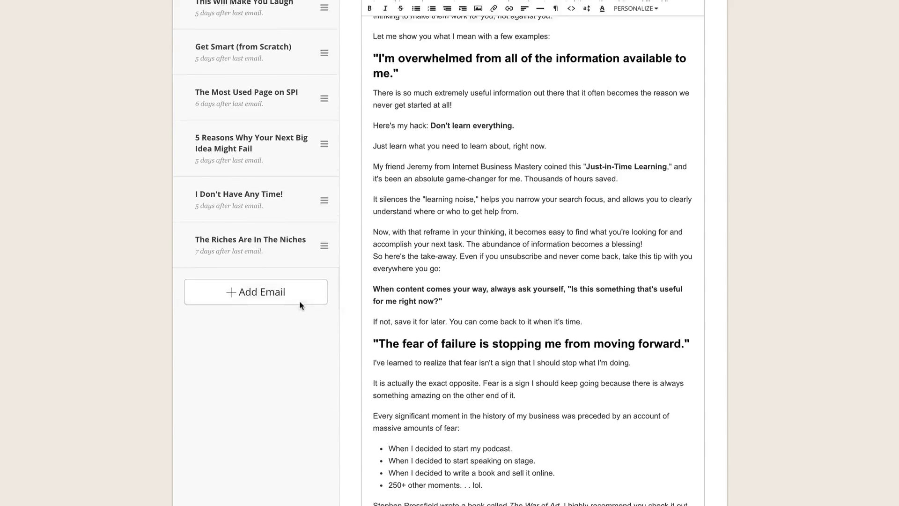
pyautogui.scroll(15, 299, 305)
pyautogui.scroll(-2, 295, 301)
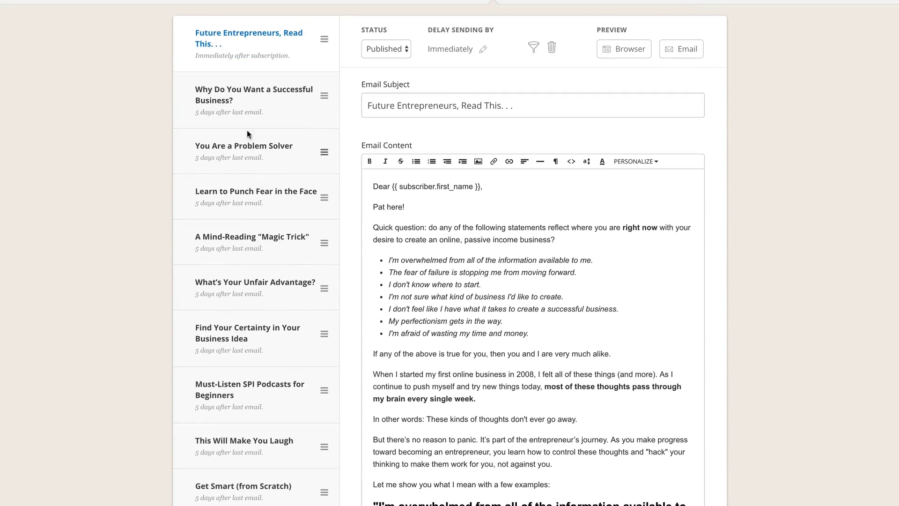
# Step: Browse the You Are a Problem Solver and Learn to Punch Fear in the Face emails, then return to Future Entrepreneurs
pyautogui.click(250, 143)
pyautogui.scroll(-6, 548, 311)
pyautogui.scroll(3, 550, 312)
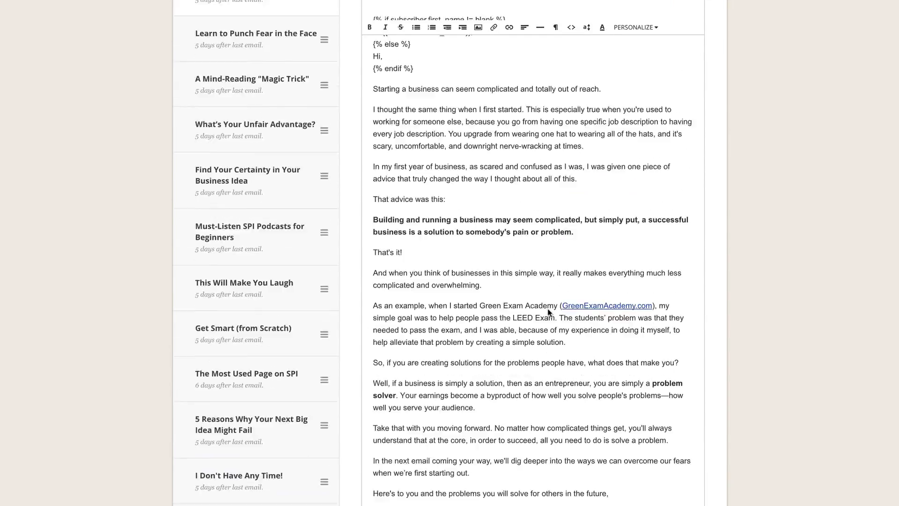
pyautogui.scroll(4, 550, 312)
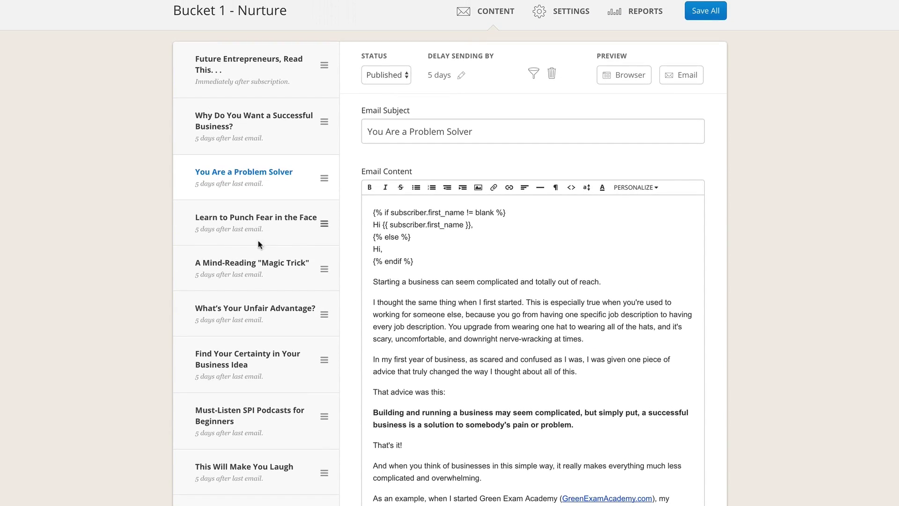
pyautogui.click(260, 229)
pyautogui.scroll(-1, 281, 262)
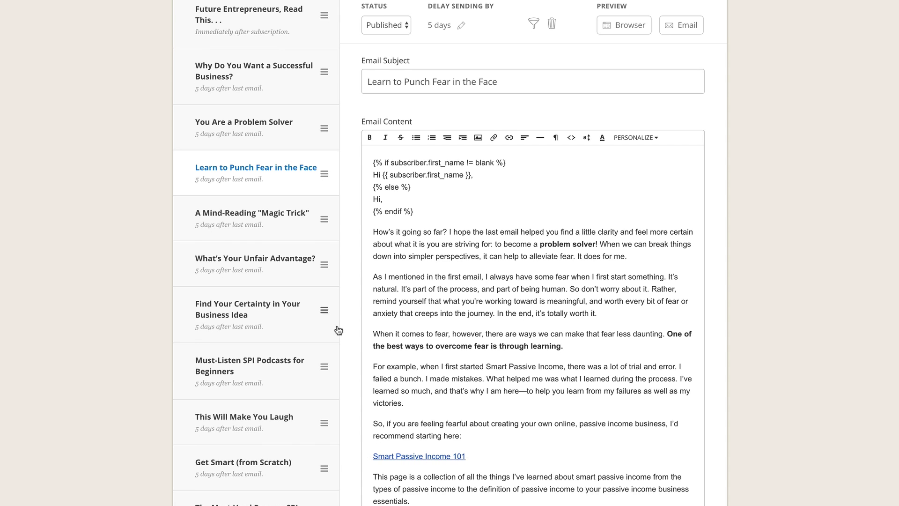
pyautogui.scroll(2, 339, 330)
pyautogui.click(271, 125)
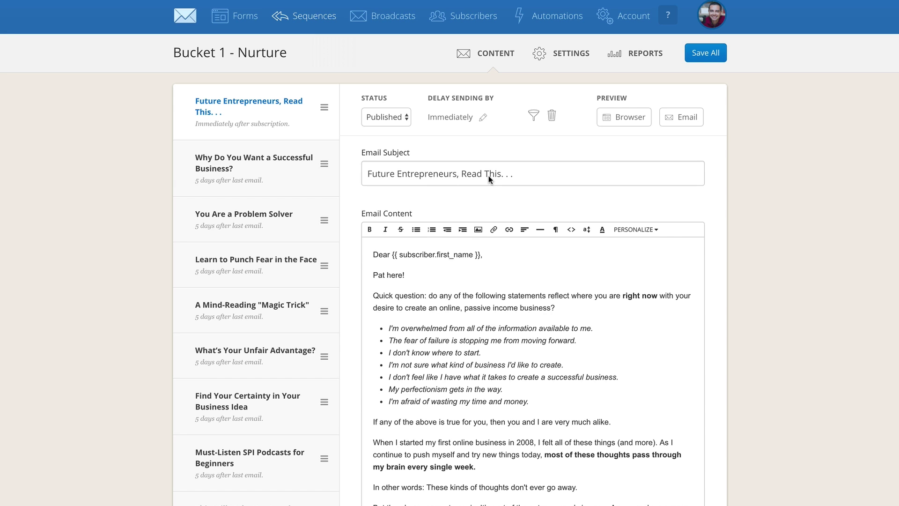
# Step: Review the Bucket 1 - Nurture report, highlighting 'What's Your Unfair Advantage?' and its 1,059 sends
pyautogui.click(629, 59)
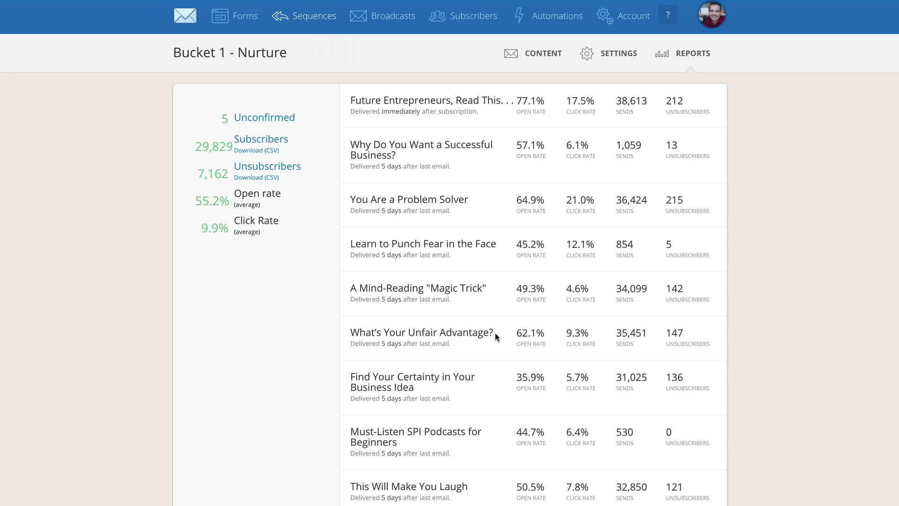
pyautogui.moveTo(495, 333); pyautogui.dragTo(351, 333)
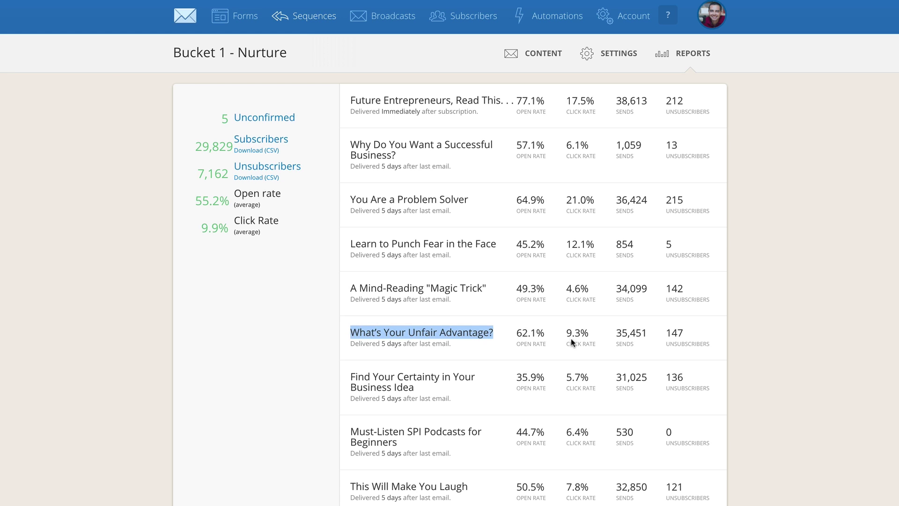
pyautogui.click(544, 333)
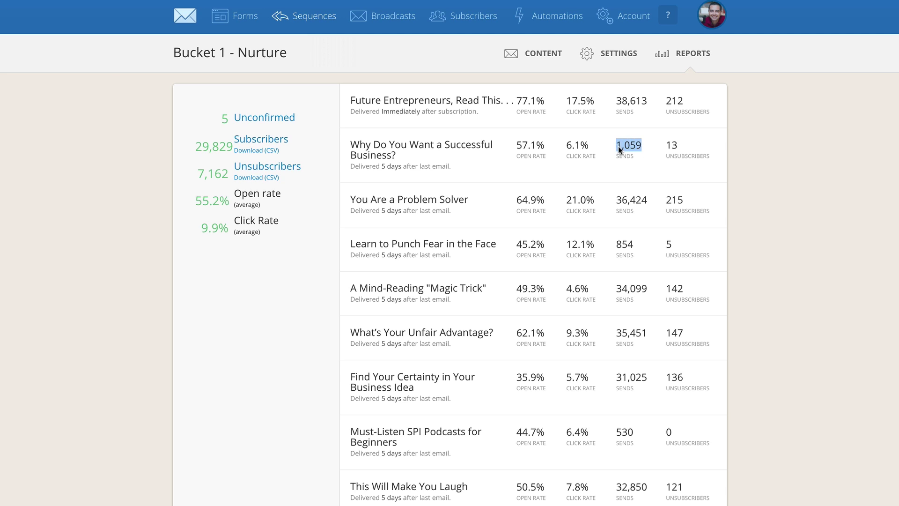
pyautogui.click(654, 160)
pyautogui.click(555, 57)
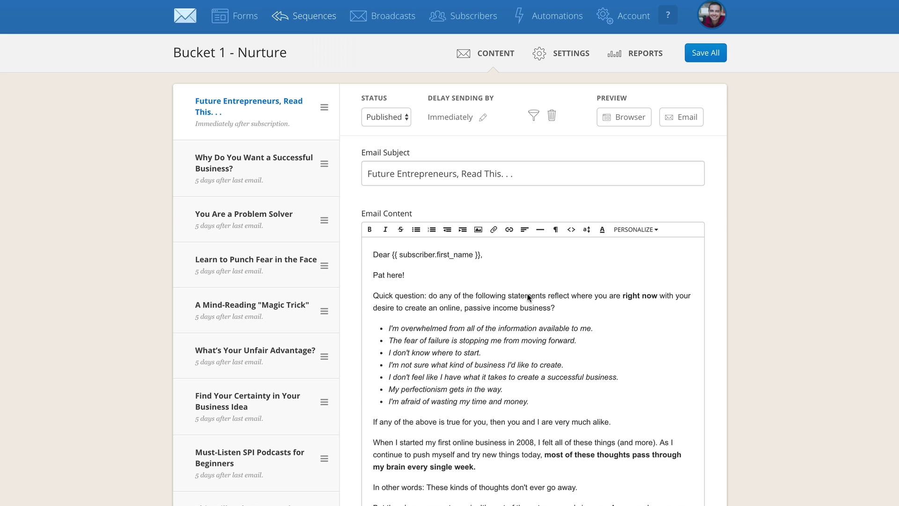
# Step: Highlight the Future Entrepreneurs email's opening bullets, including 'I don't know where to start.'
pyautogui.scroll(-2, 528, 297)
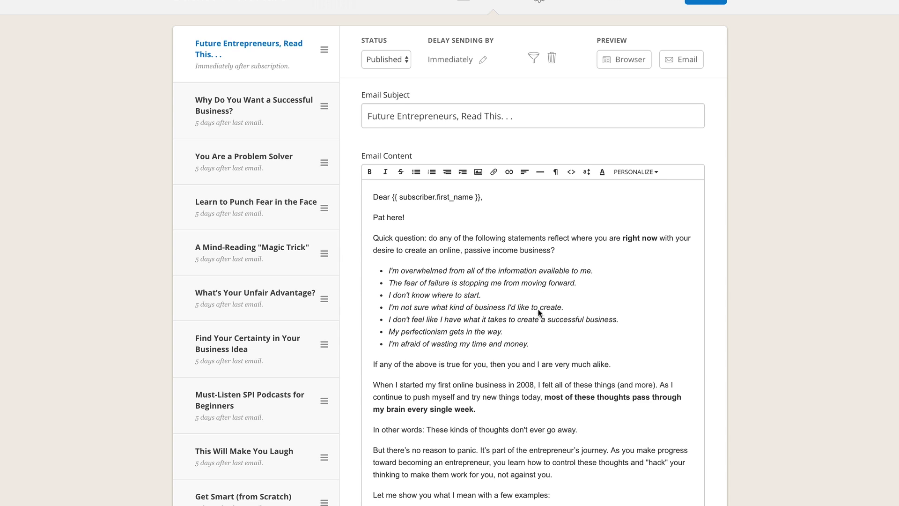
pyautogui.moveTo(387, 274)
pyautogui.mouseDown()
pyautogui.moveTo(578, 280)
pyautogui.moveTo(388, 284)
pyautogui.mouseUp()
pyautogui.click(586, 289)
pyautogui.moveTo(481, 297); pyautogui.dragTo(389, 296)
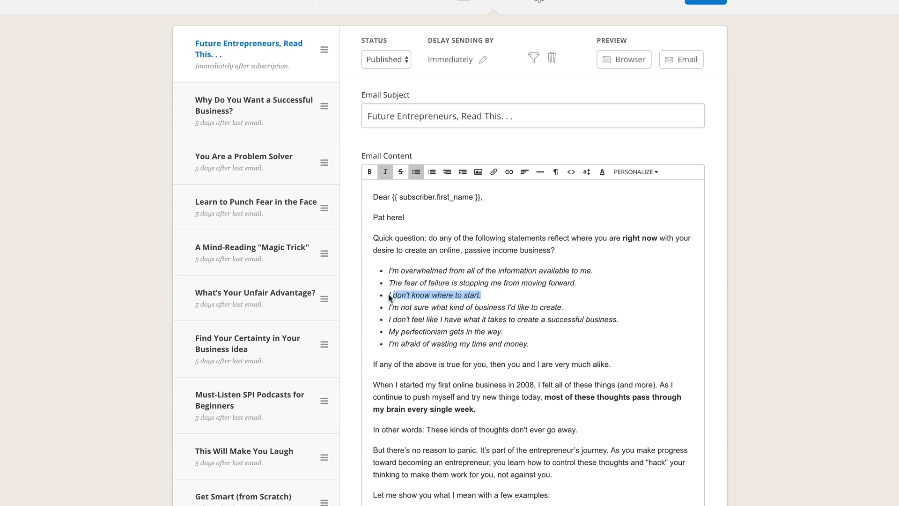
pyautogui.click(492, 296)
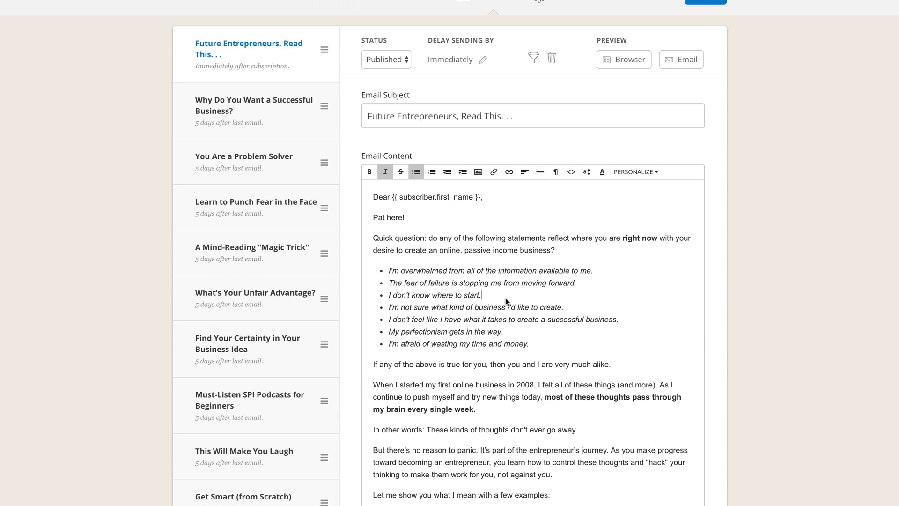
pyautogui.scroll(-1, 505, 297)
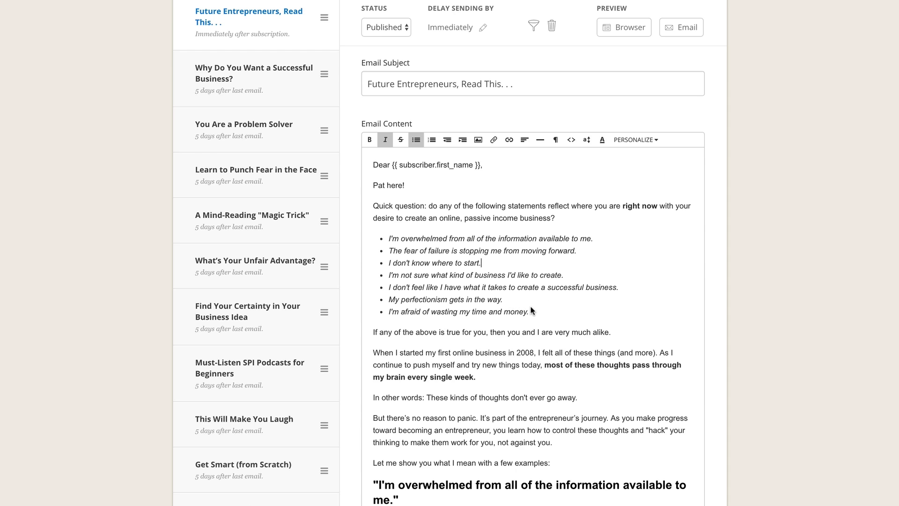
pyautogui.scroll(2, 530, 307)
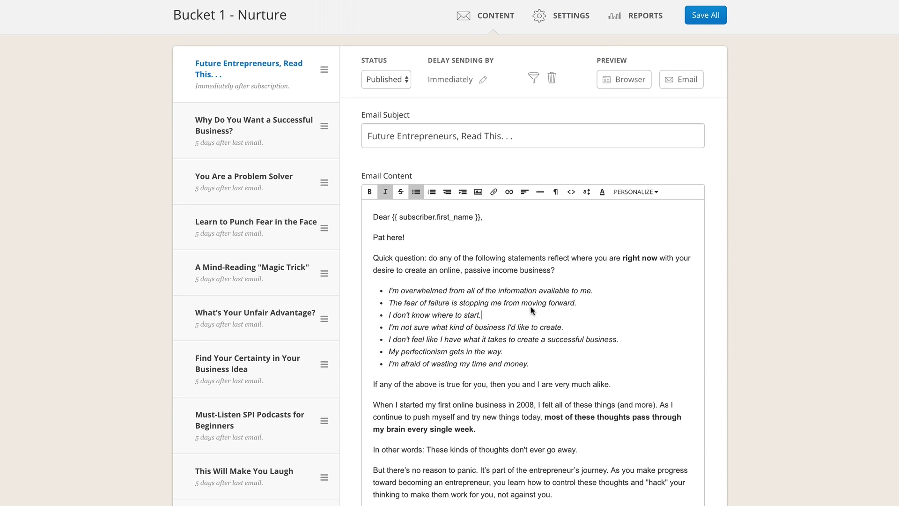
pyautogui.scroll(-1, 531, 306)
pyautogui.scroll(2, 530, 306)
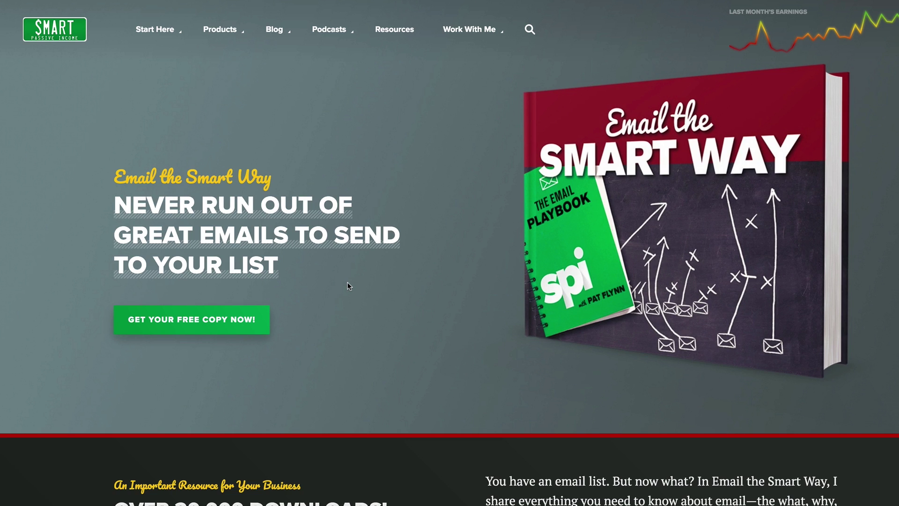
pyautogui.click(212, 316)
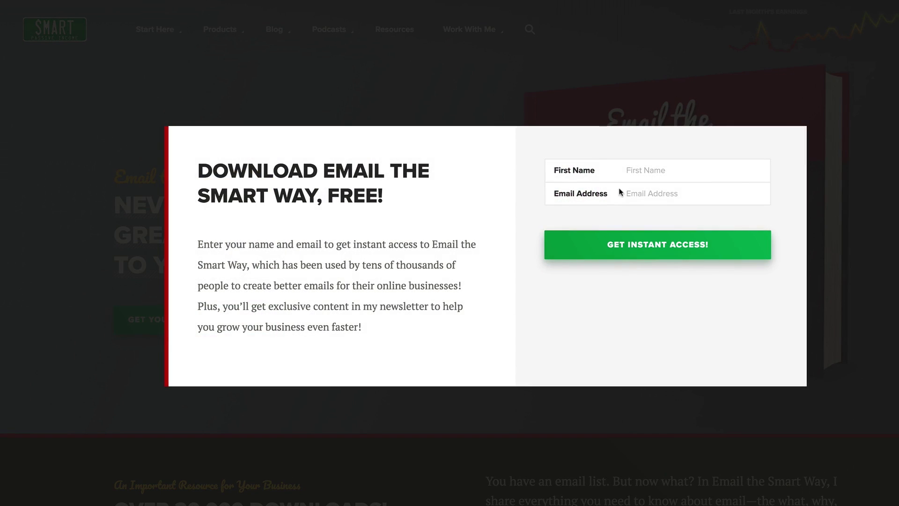
pyautogui.click(470, 117)
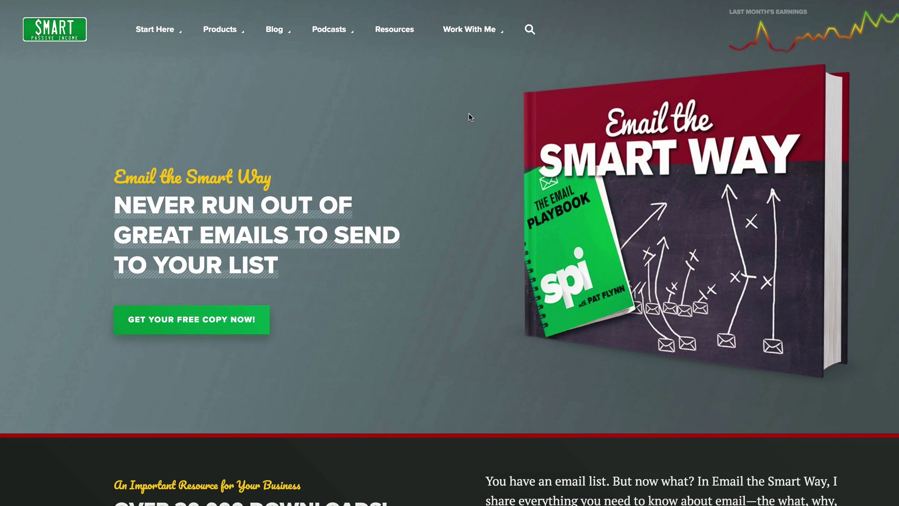